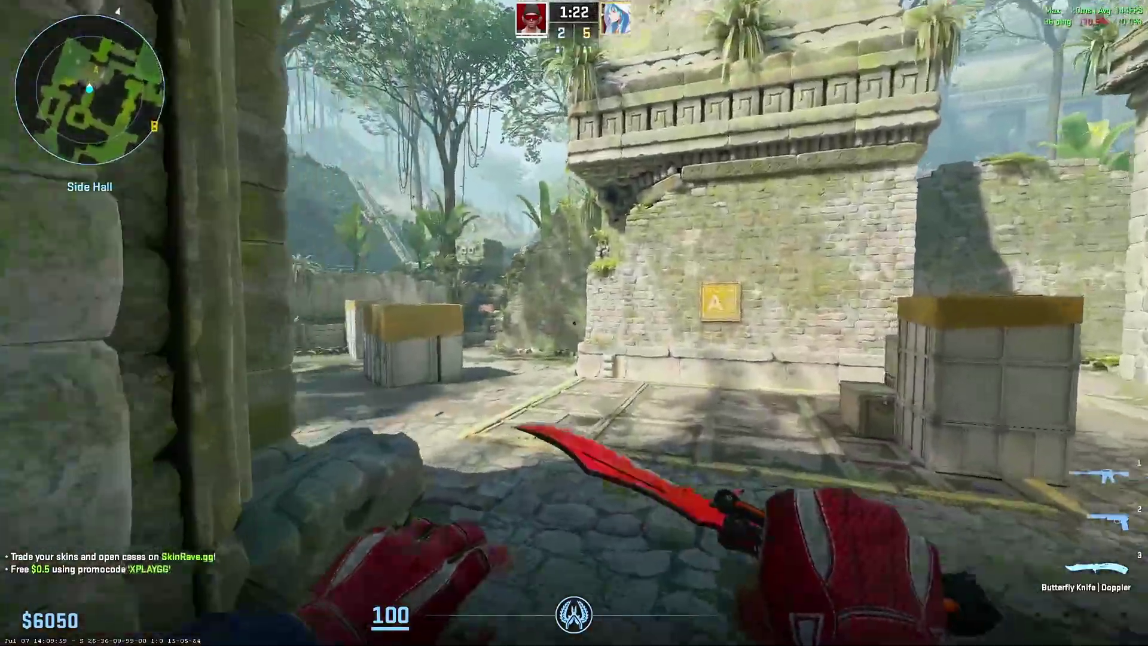
In Counter-Strike 2, swap to the Butterfly Knife, back to the rifle, then to the knife again
{"action": "key", "text": "3"}
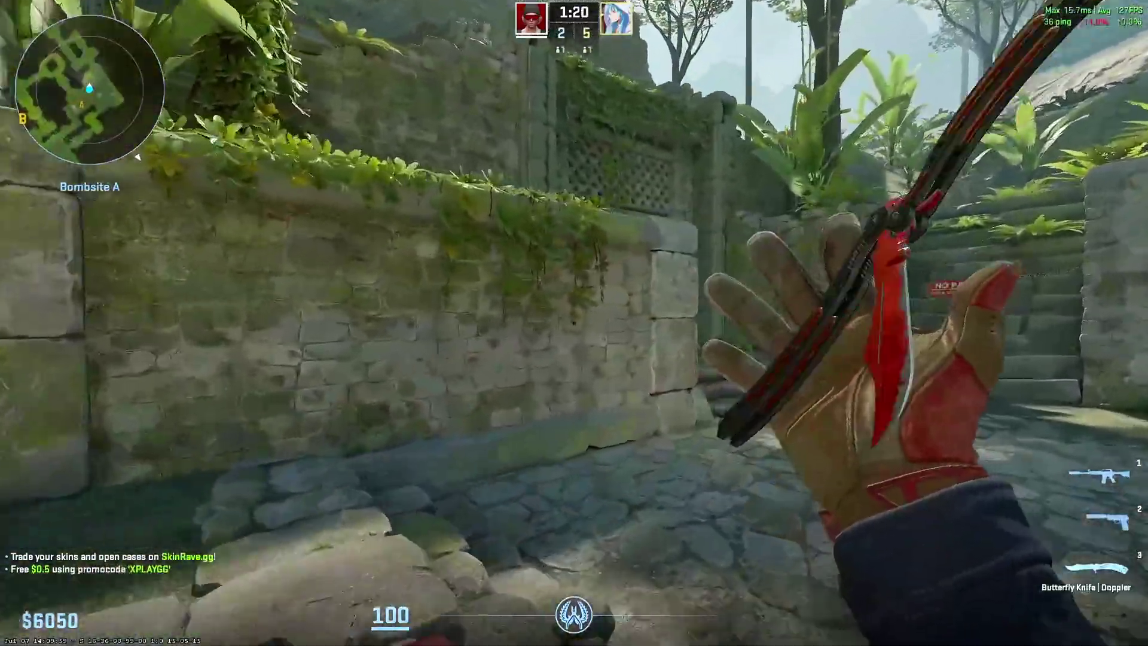
{"action": "key", "text": "1"}
{"action": "key", "text": "3"}
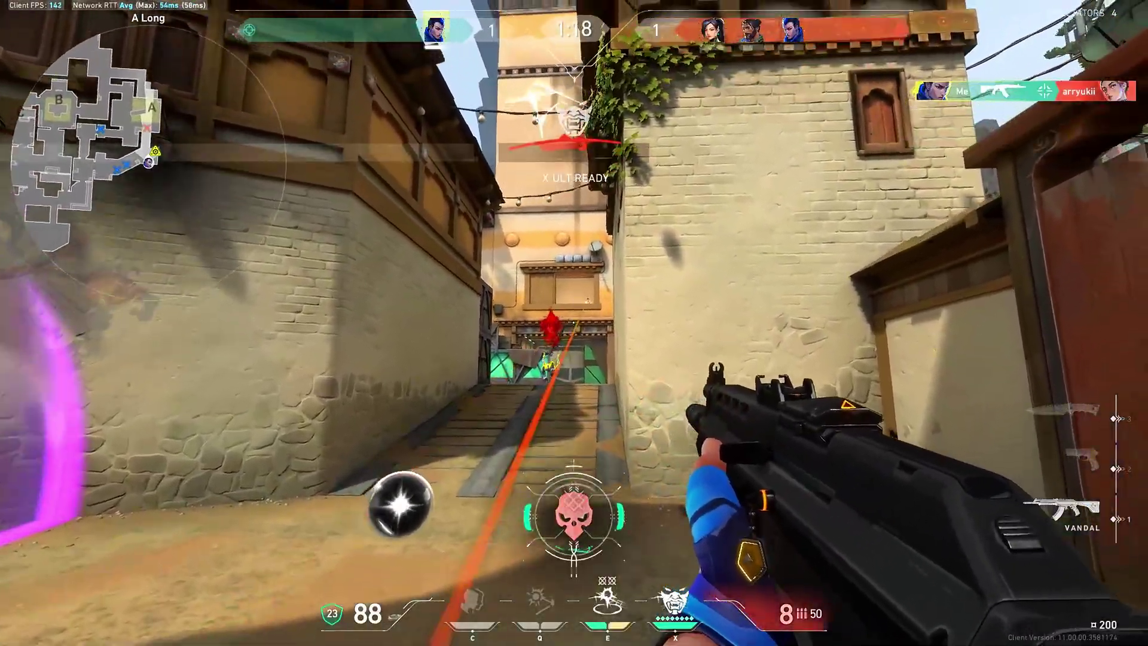
In Valorant, get two Vandal kills down A Long and switch to carrying the spike
{"action": "left_click", "coordinate": [574, 323]}
{"action": "left_click", "coordinate": [574, 323]}
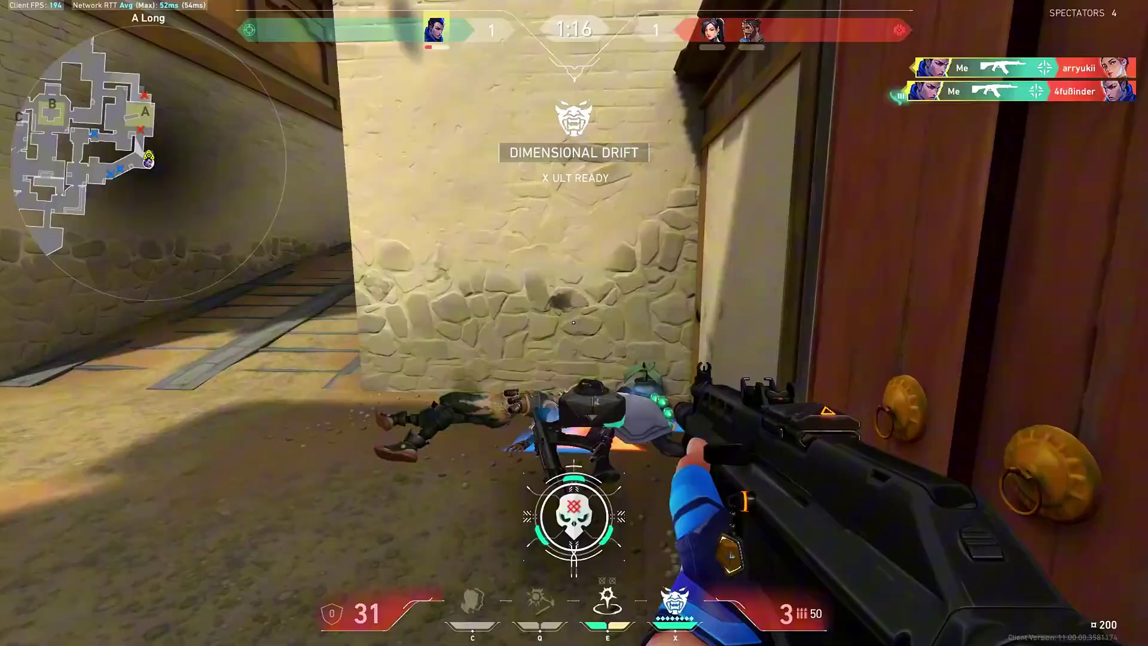
{"action": "key", "text": "4"}
Activate Yoru's Dimensional Drift ultimate and send a Gatecrash tether along the ground
{"action": "key", "text": "x"}
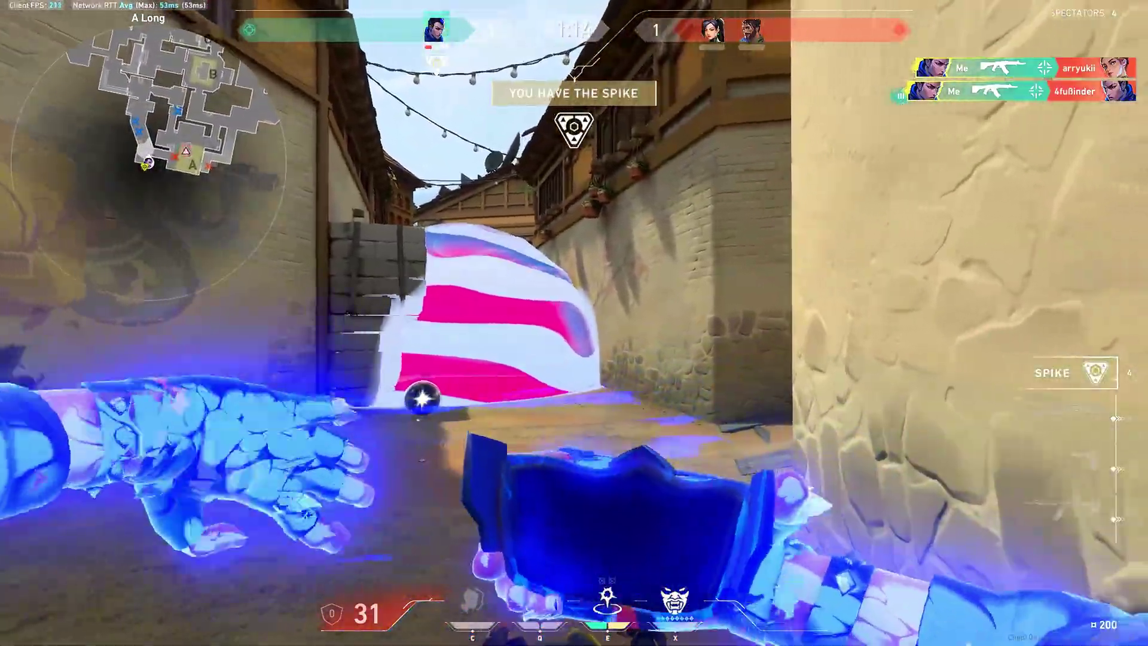
{"action": "left_click", "coordinate": [574, 323]}
{"action": "key", "text": "e"}
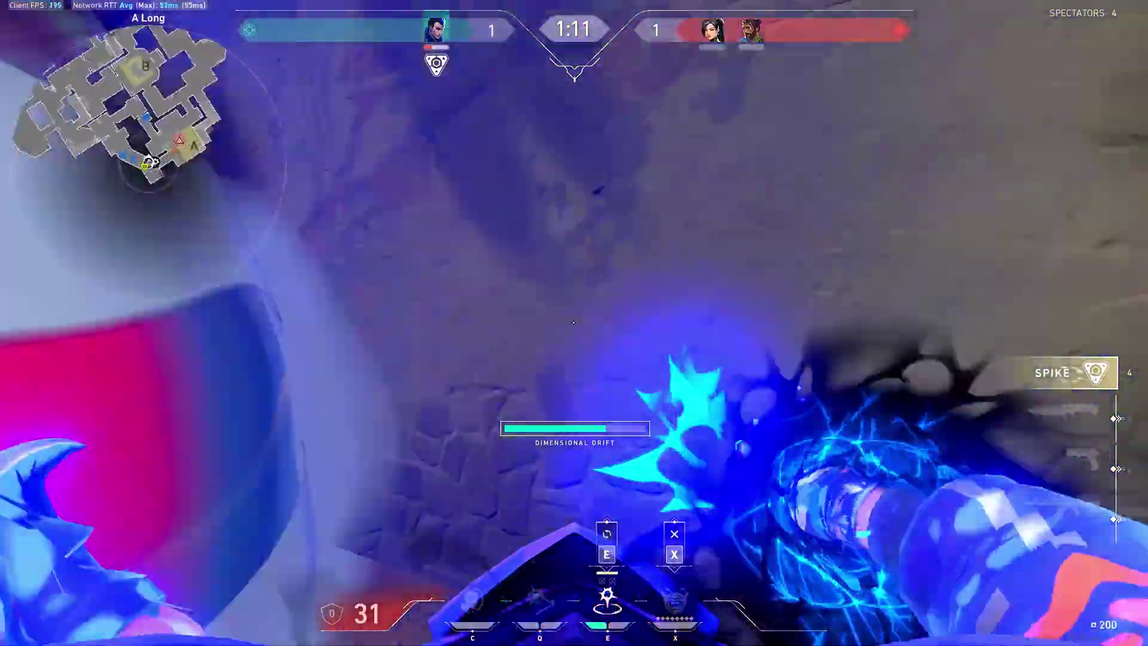
{"action": "left_click", "coordinate": [574, 322]}
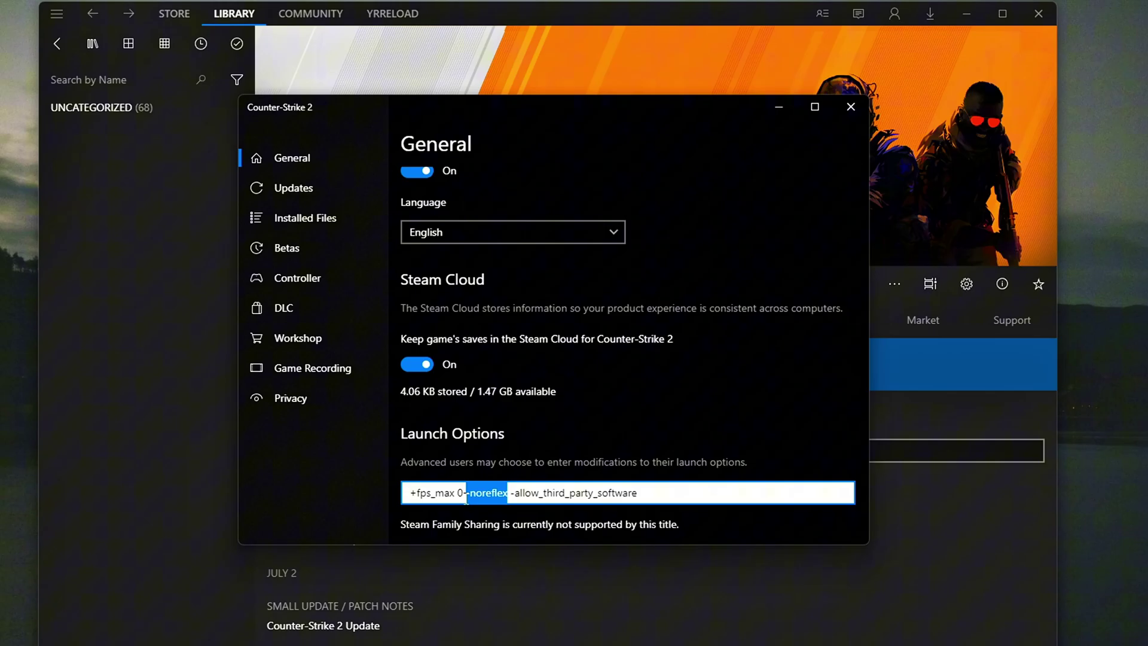
Highlight part of the '+fps_max 0 -noreflex -allow_third_party_software' launch options text
{"action": "left_click_drag", "start_coordinate": [669, 498], "coordinate": [508, 498]}
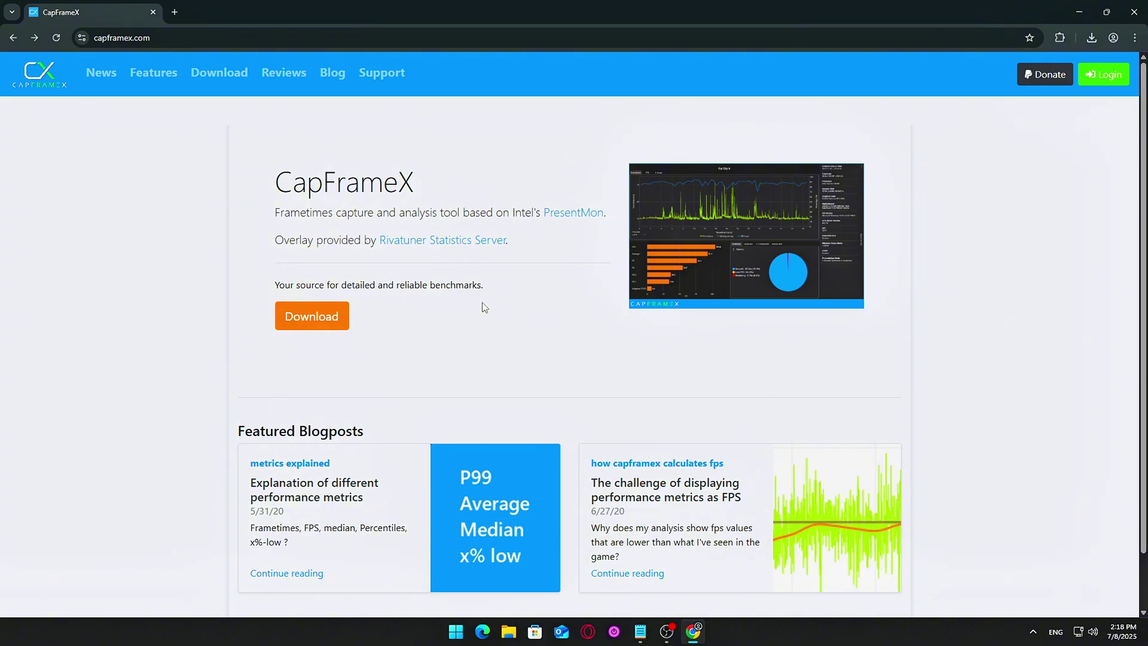
Go to the capframex.com download page and get the CapFrameX 1.7.4 Installer (.zip)
{"action": "left_click", "coordinate": [337, 319]}
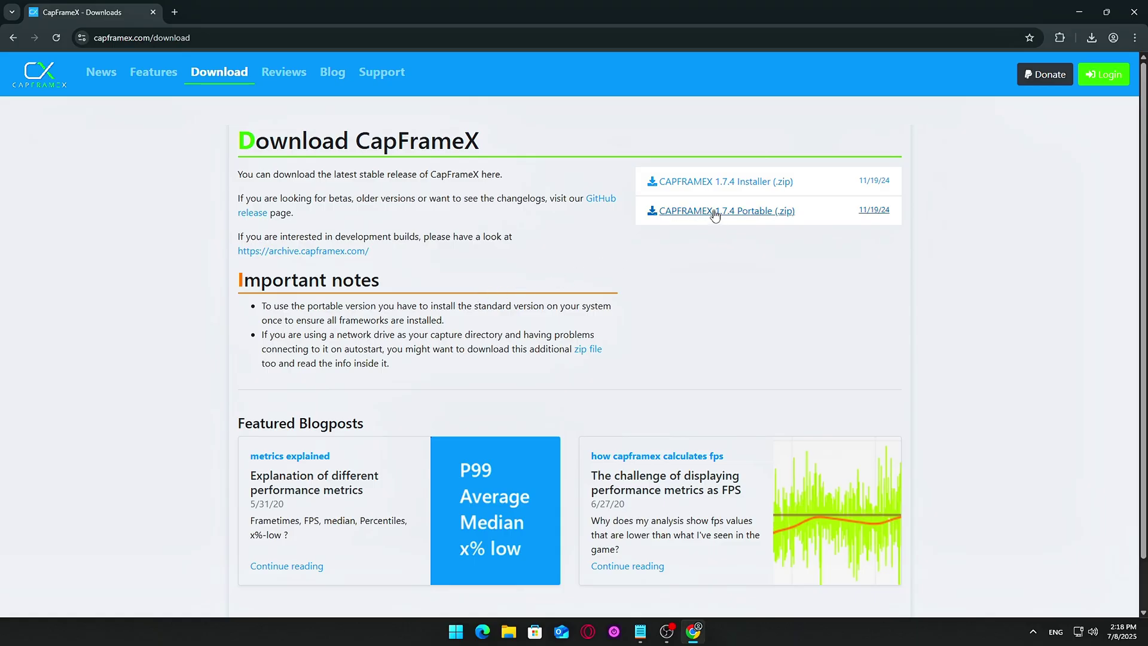
{"action": "left_click", "coordinate": [712, 181]}
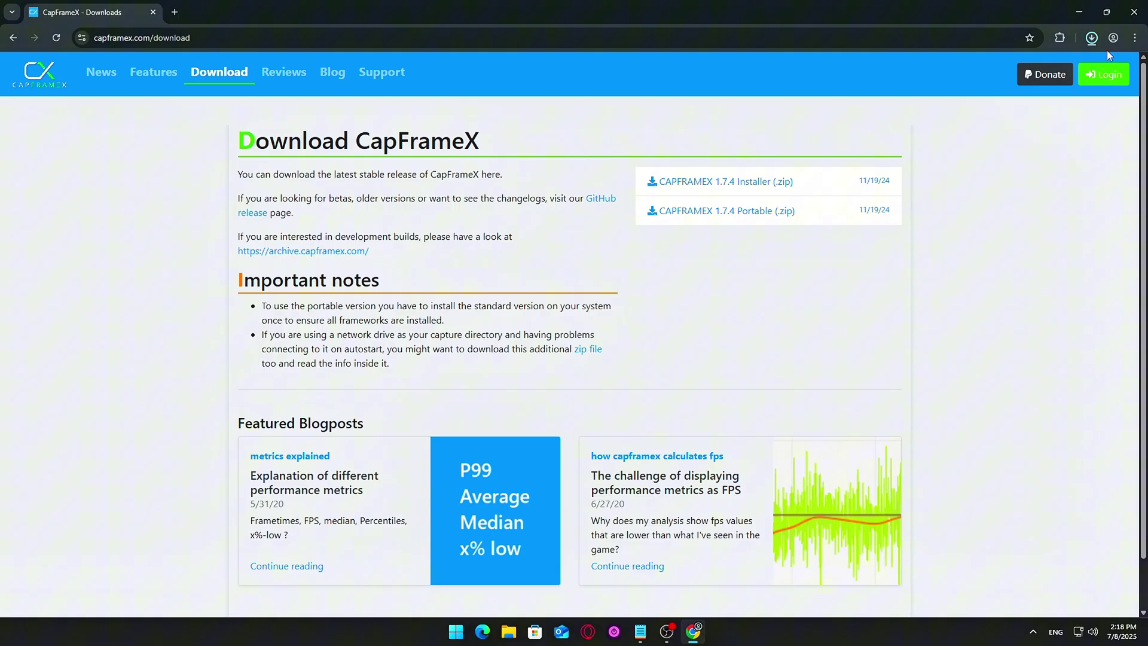
Open the downloaded installer zip in WinRAR, dismiss the trial reminder, and launch the CapFrameX setup
{"action": "mouse_move", "coordinate": [947, 79]}
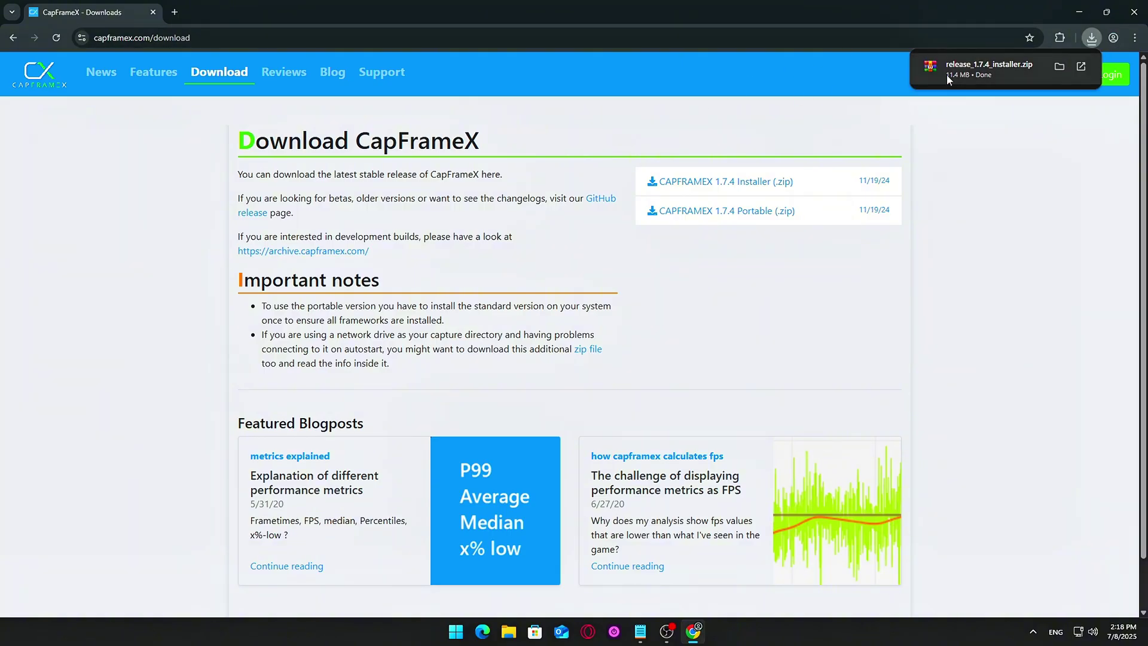
{"action": "left_click", "coordinate": [1043, 63]}
{"action": "left_click", "coordinate": [1087, 12]}
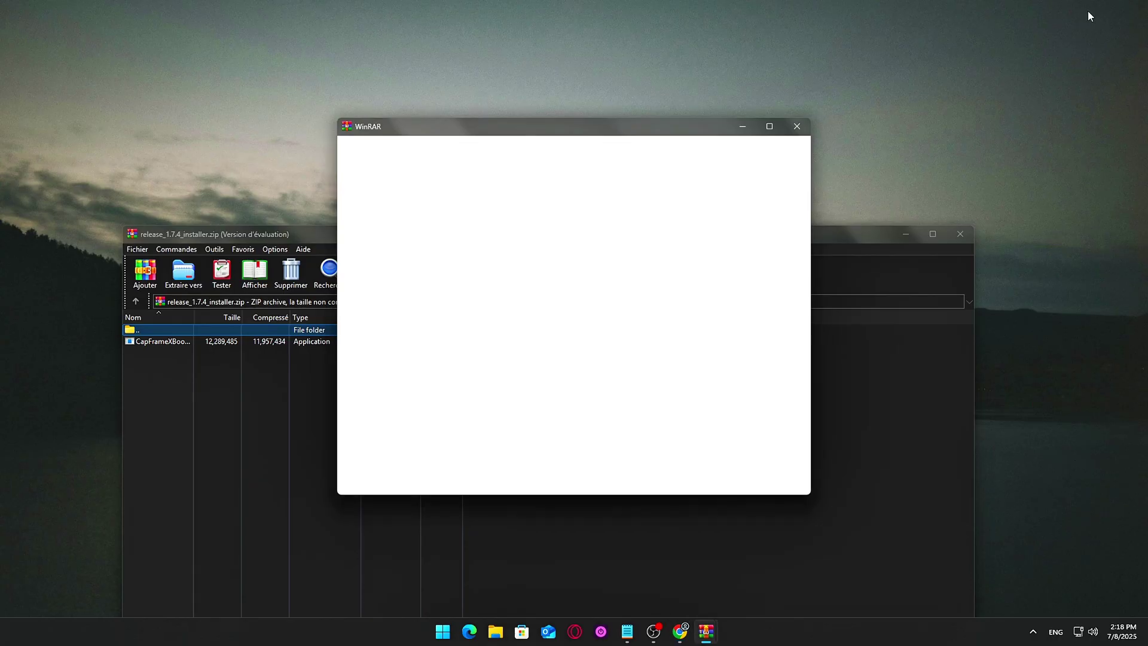
{"action": "left_click", "coordinate": [797, 127]}
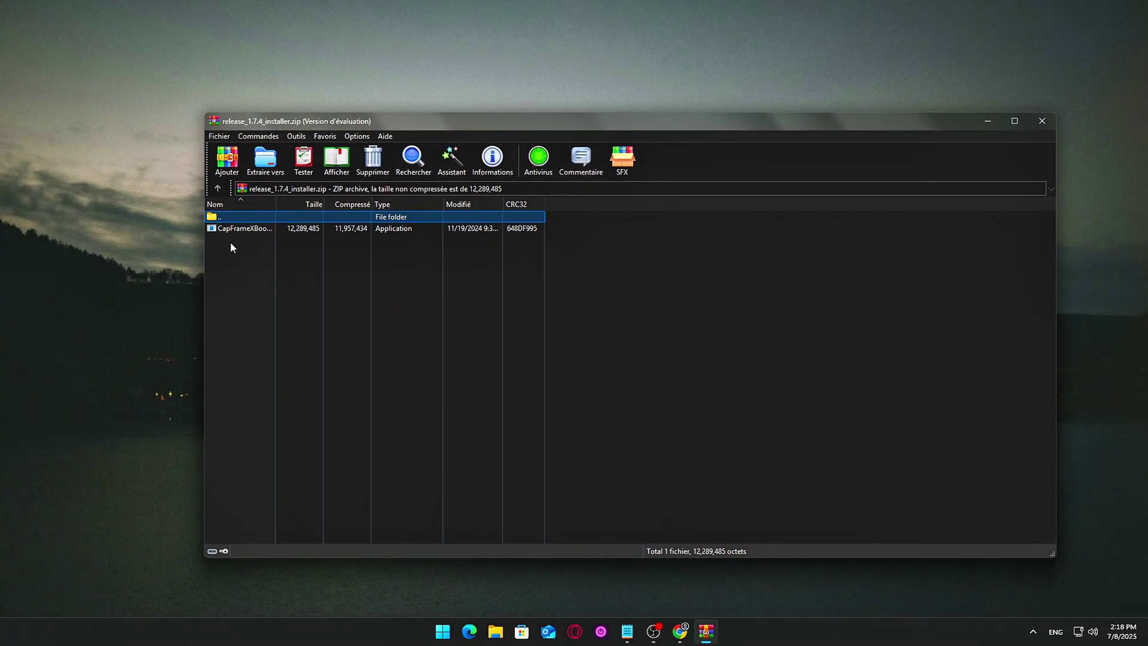
{"action": "double_click", "coordinate": [238, 229]}
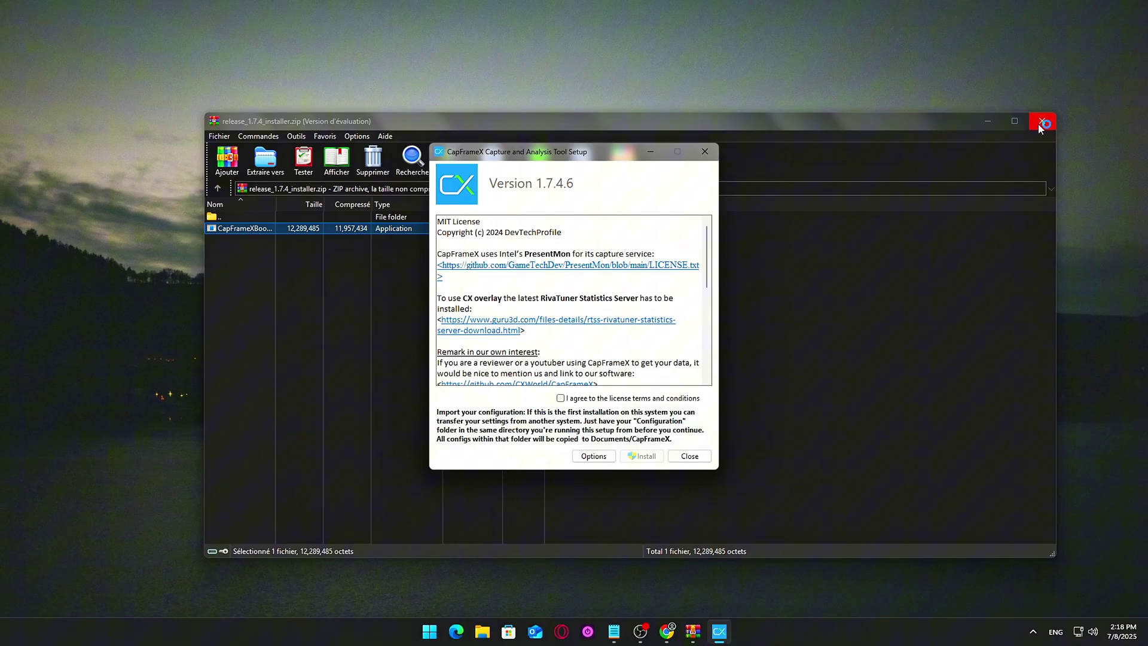
Close WinRAR, accept the licence terms, and install CapFrameX
{"action": "left_click", "coordinate": [1040, 123]}
{"action": "left_click", "coordinate": [580, 399]}
{"action": "left_click", "coordinate": [641, 455]}
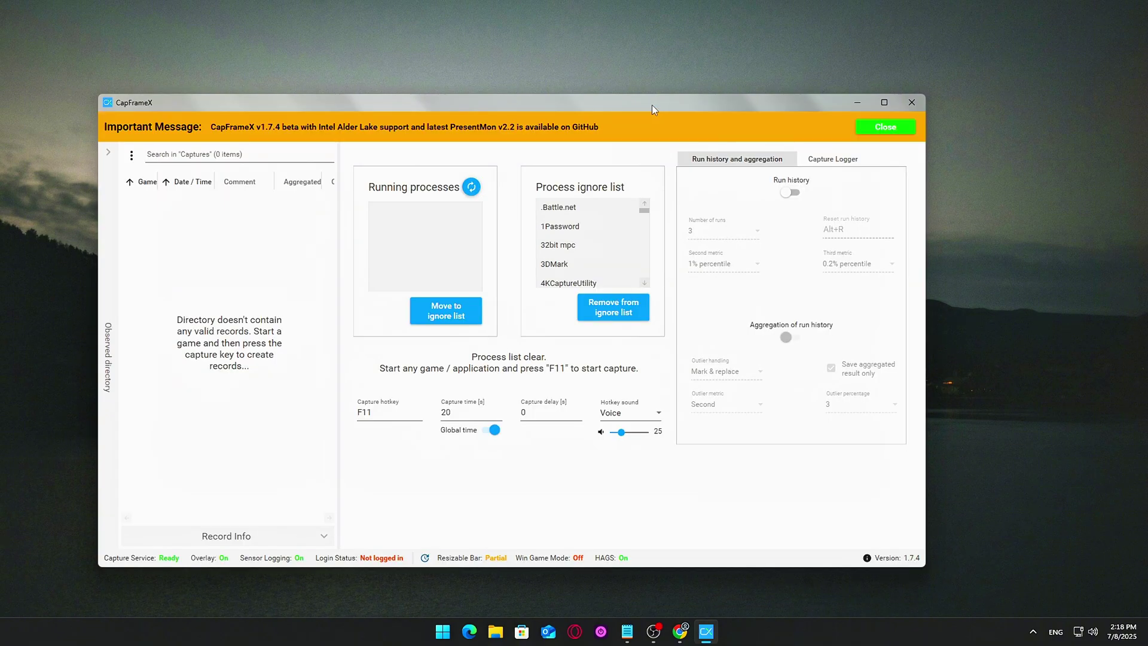
Dismiss the important-message banner, move the window, browse Options and Analysis, then return to Capture
{"action": "left_click", "coordinate": [885, 127]}
{"action": "left_click_drag", "start_coordinate": [688, 102], "coordinate": [766, 80]}
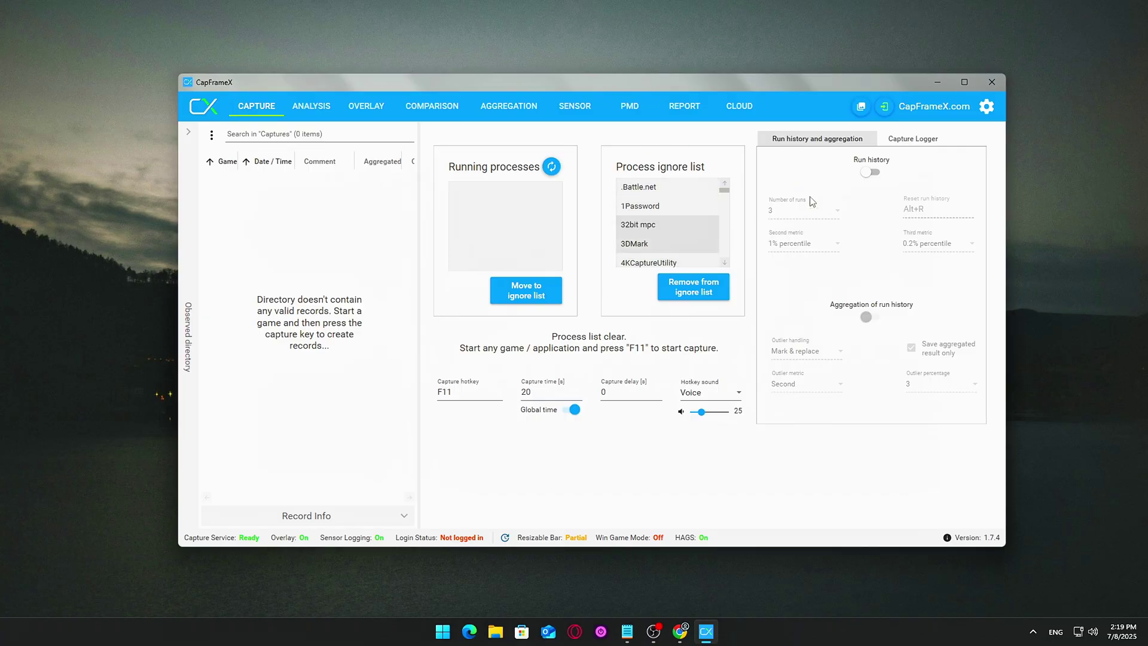
{"action": "left_click", "coordinate": [987, 108]}
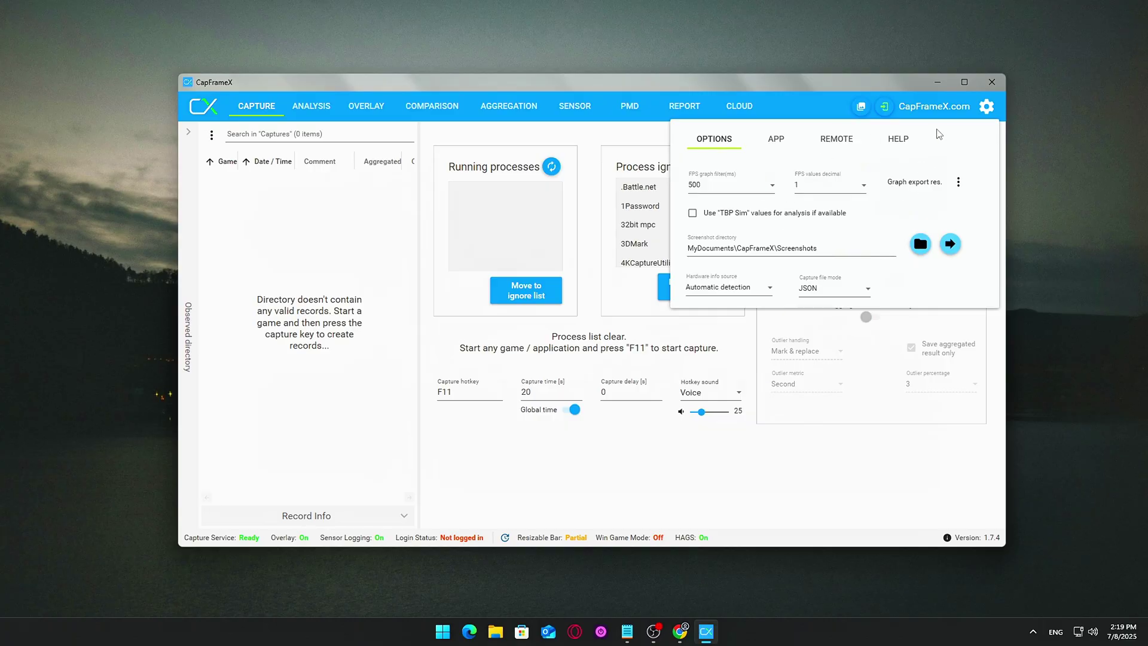
{"action": "left_click", "coordinate": [987, 107]}
{"action": "left_click", "coordinate": [305, 110]}
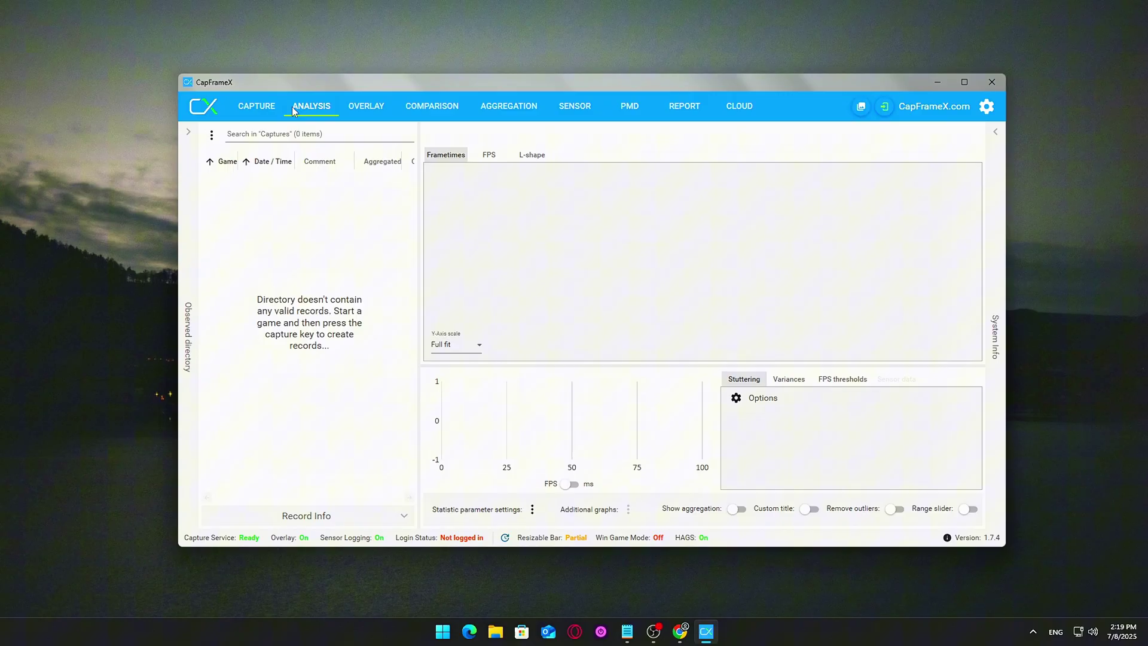
{"action": "left_click", "coordinate": [257, 105]}
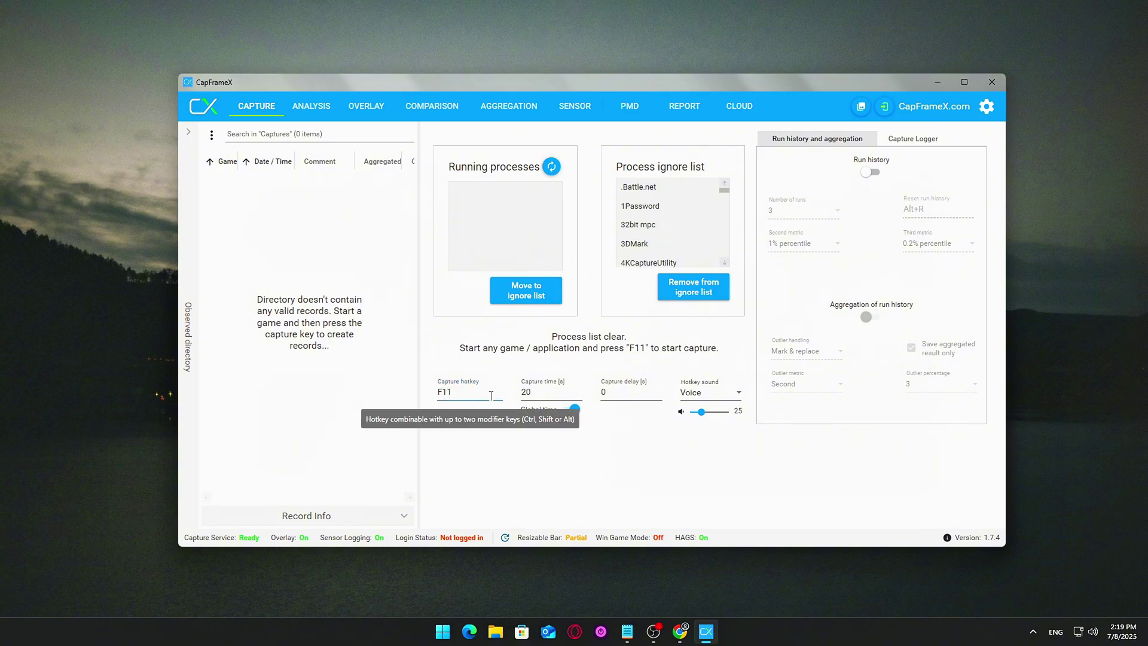
Set hotkey F10, 30 s capture time, 5 s delay and Simple sound, then capture Counter-Strike 2
{"action": "left_click", "coordinate": [467, 393]}
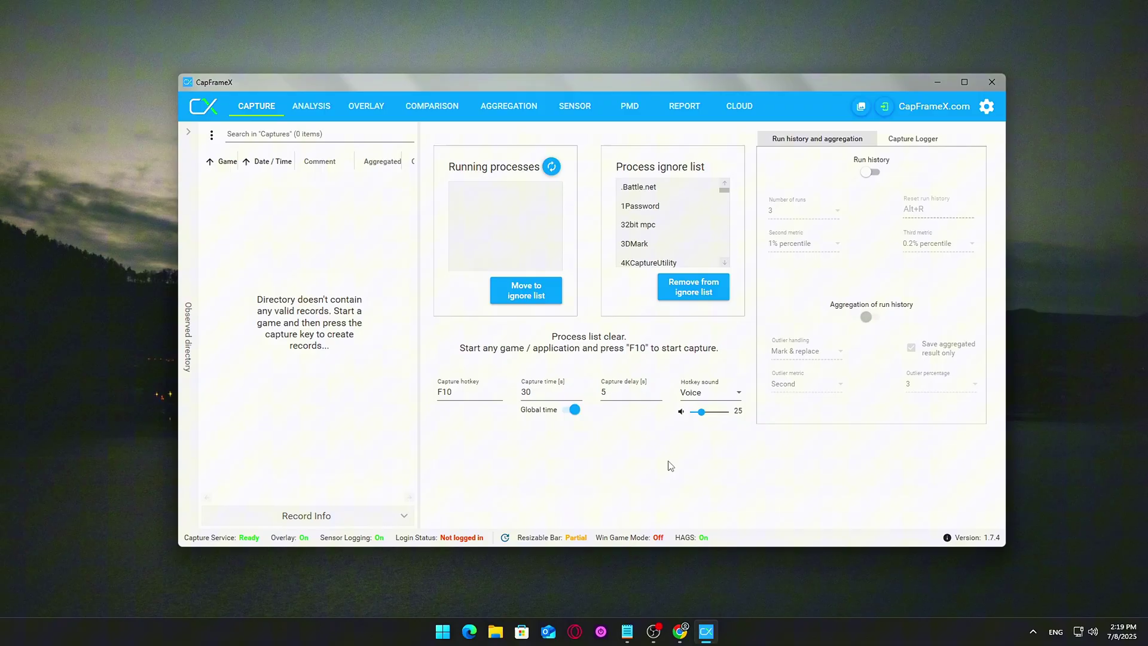
{"action": "left_click", "coordinate": [700, 396]}
{"action": "left_click", "coordinate": [697, 411]}
{"action": "left_click", "coordinate": [697, 410]}
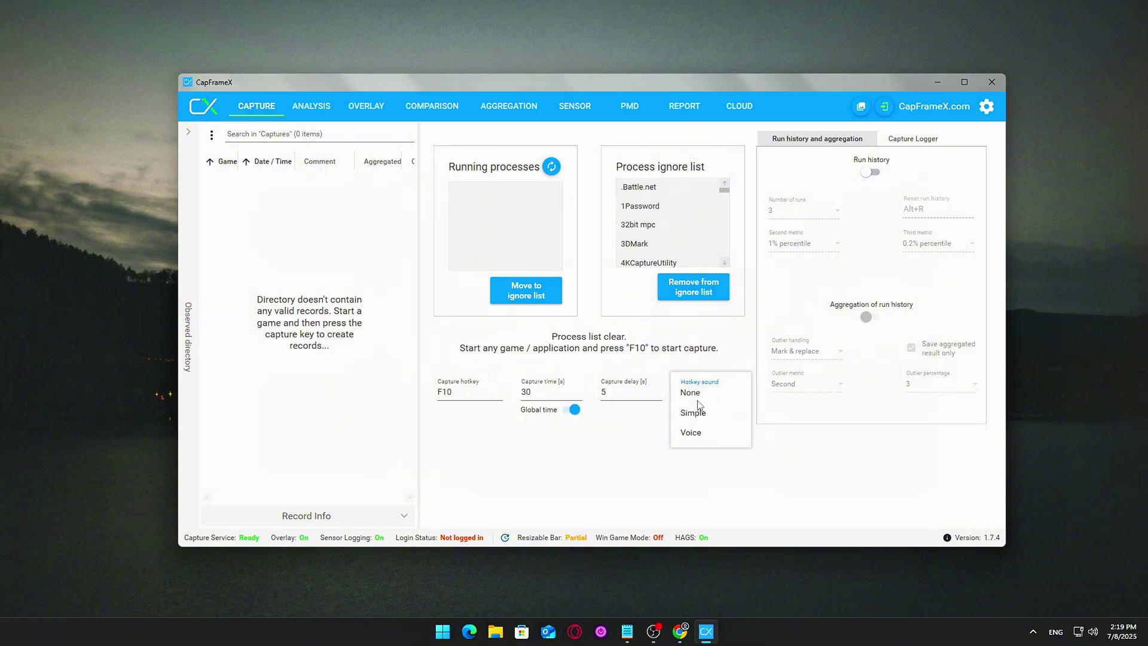
{"action": "left_click", "coordinate": [697, 400]}
{"action": "left_click", "coordinate": [697, 399]}
{"action": "left_click", "coordinate": [694, 433]}
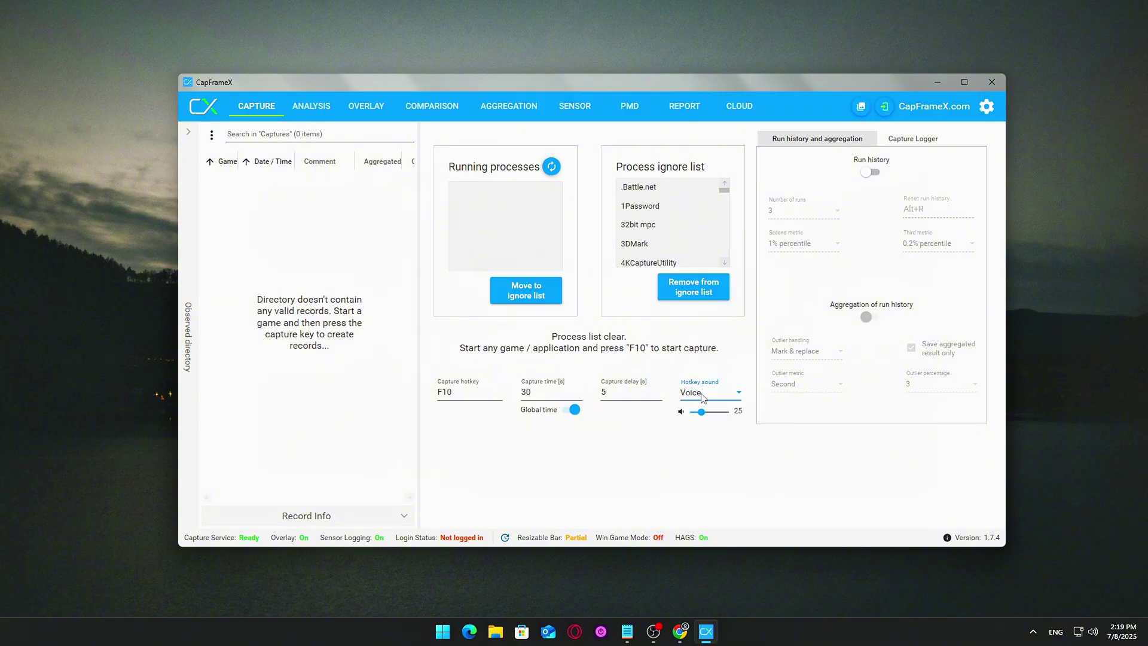
{"action": "left_click", "coordinate": [702, 398]}
{"action": "left_click", "coordinate": [693, 432]}
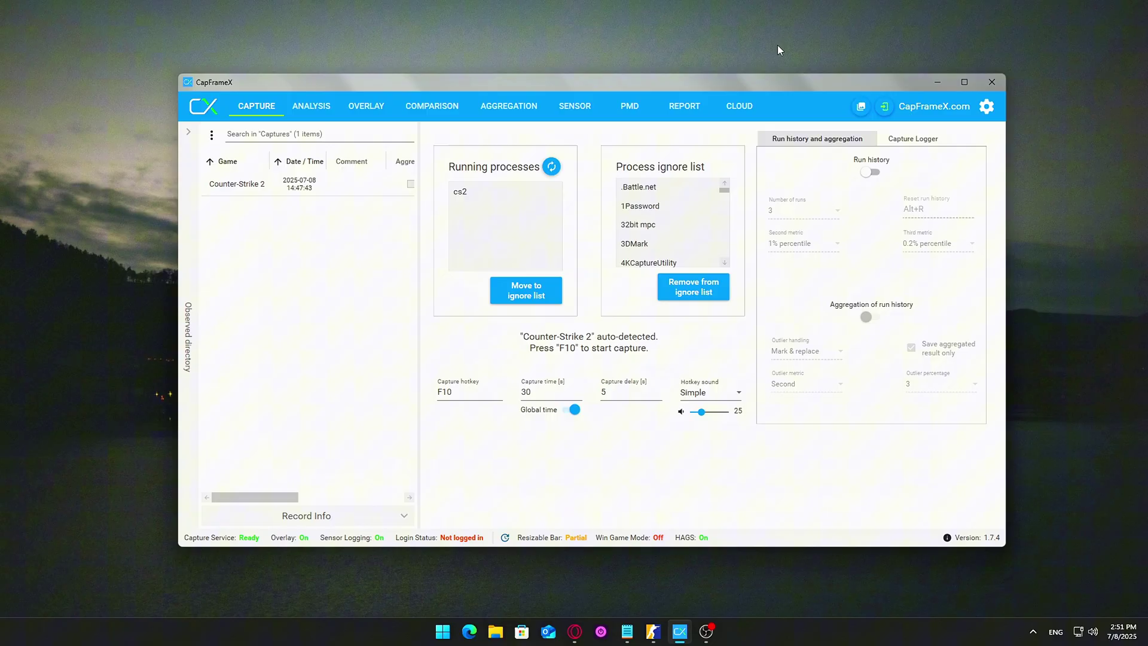
{"action": "key", "text": "F10"}
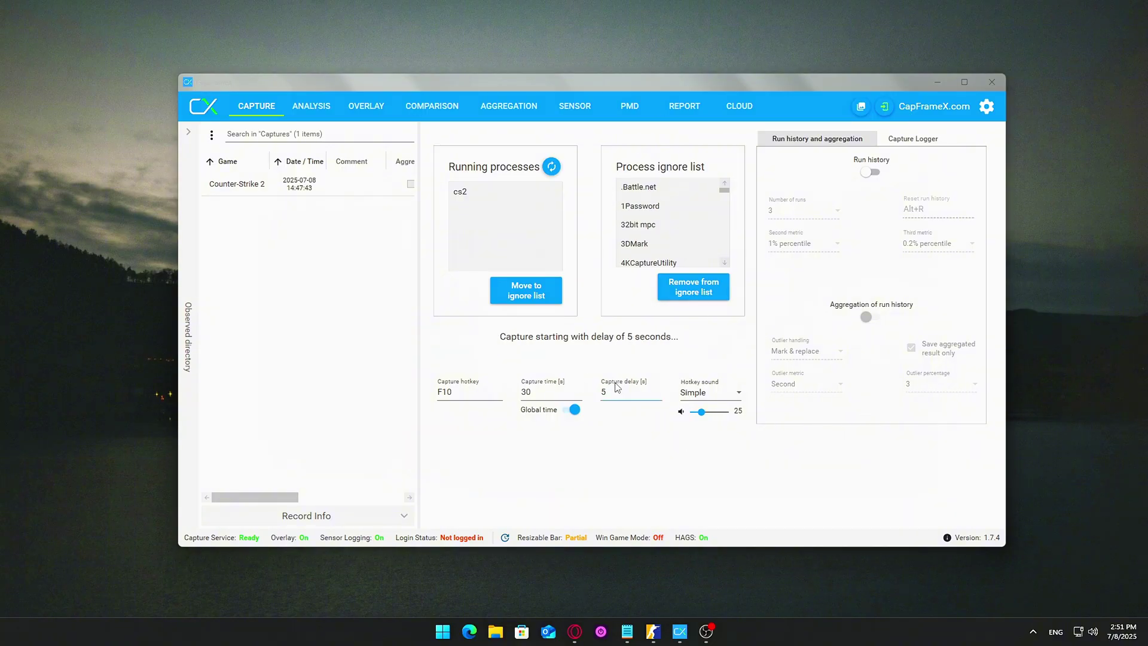
{"action": "left_click", "coordinate": [714, 366]}
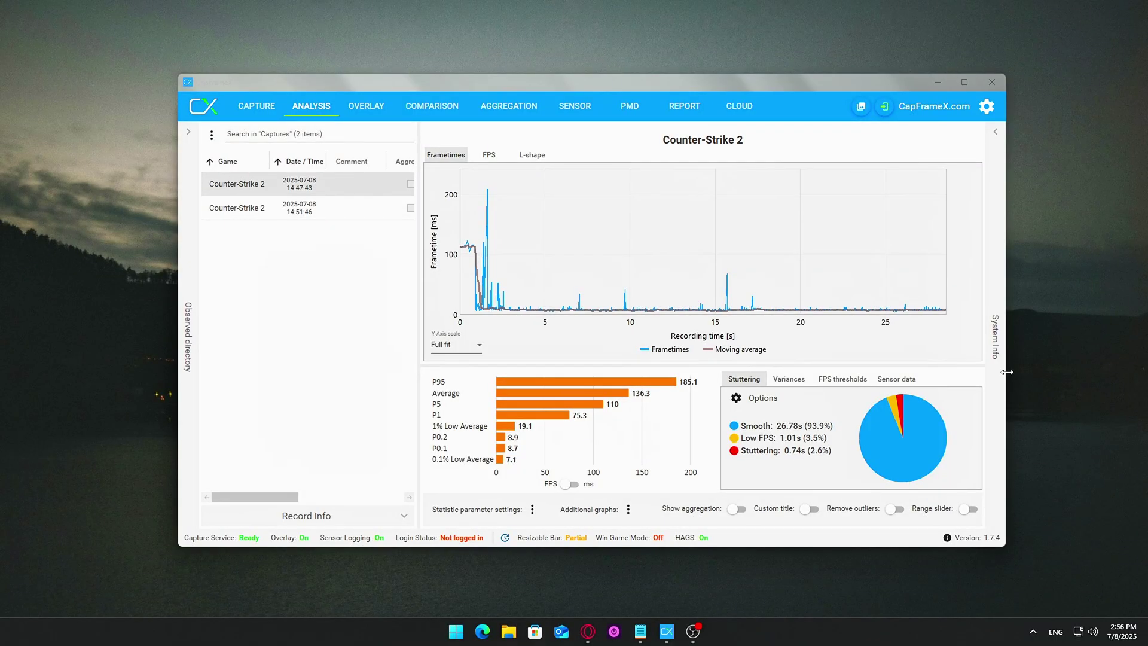
Load the newer Counter-Strike 2 capture, then the earlier run showing a 136.3 FPS average
{"action": "left_click", "coordinate": [241, 207]}
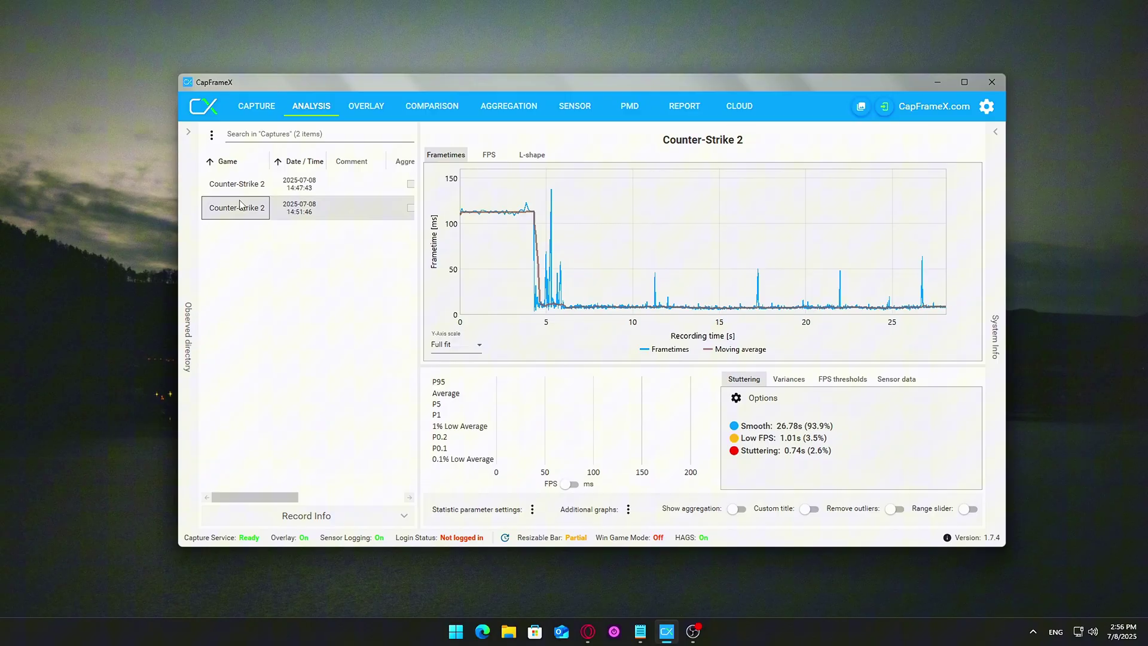
{"action": "left_click", "coordinate": [241, 190]}
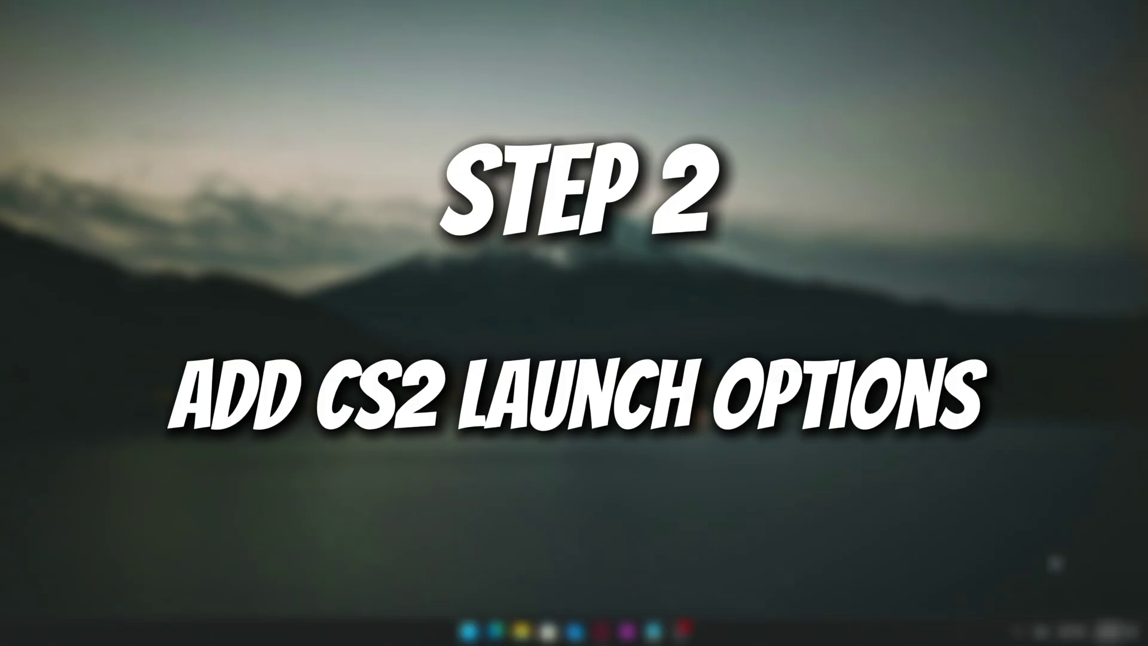
Bring up Steam from the hidden taskbar tray icons
{"action": "left_click", "coordinate": [1020, 629]}
{"action": "left_click", "coordinate": [972, 599]}
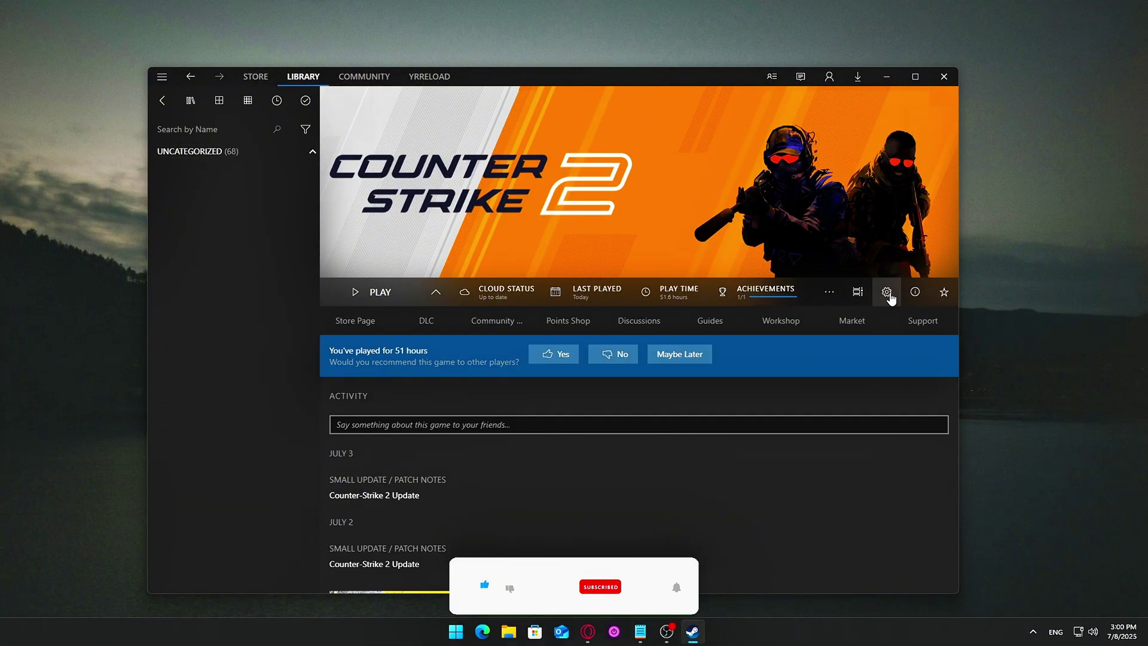
In Counter-Strike 2's Properties, paste '+fps_max 0 -noreflex -allow_third_party_software' into Launch Options
{"action": "left_click", "coordinate": [888, 293]}
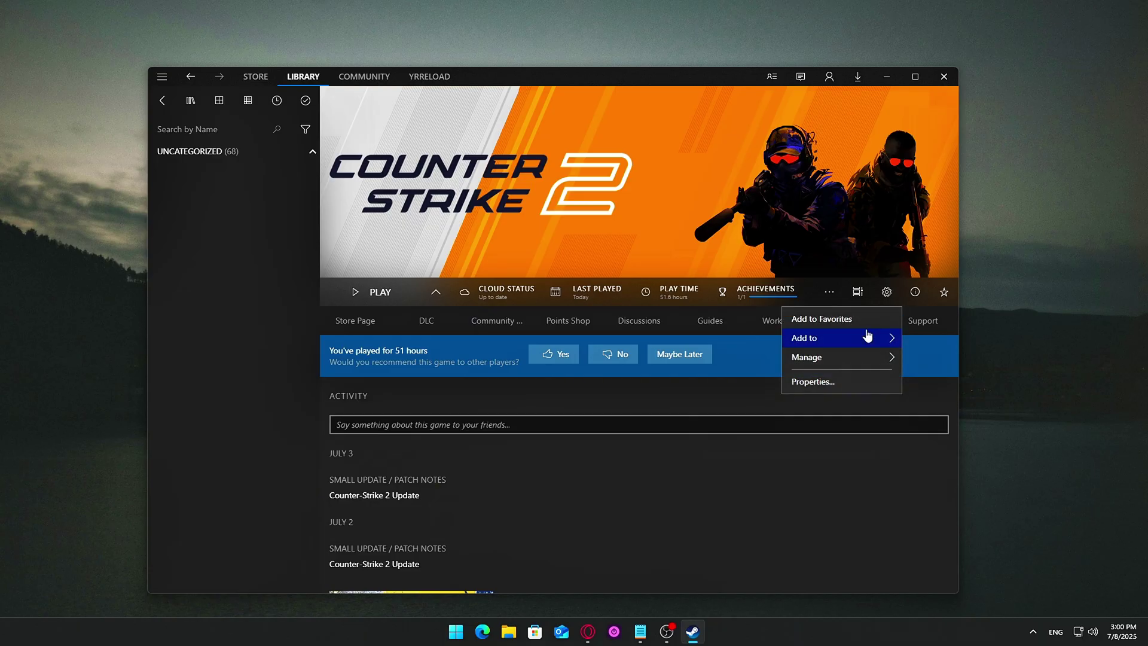
{"action": "mouse_move", "coordinate": [839, 361]}
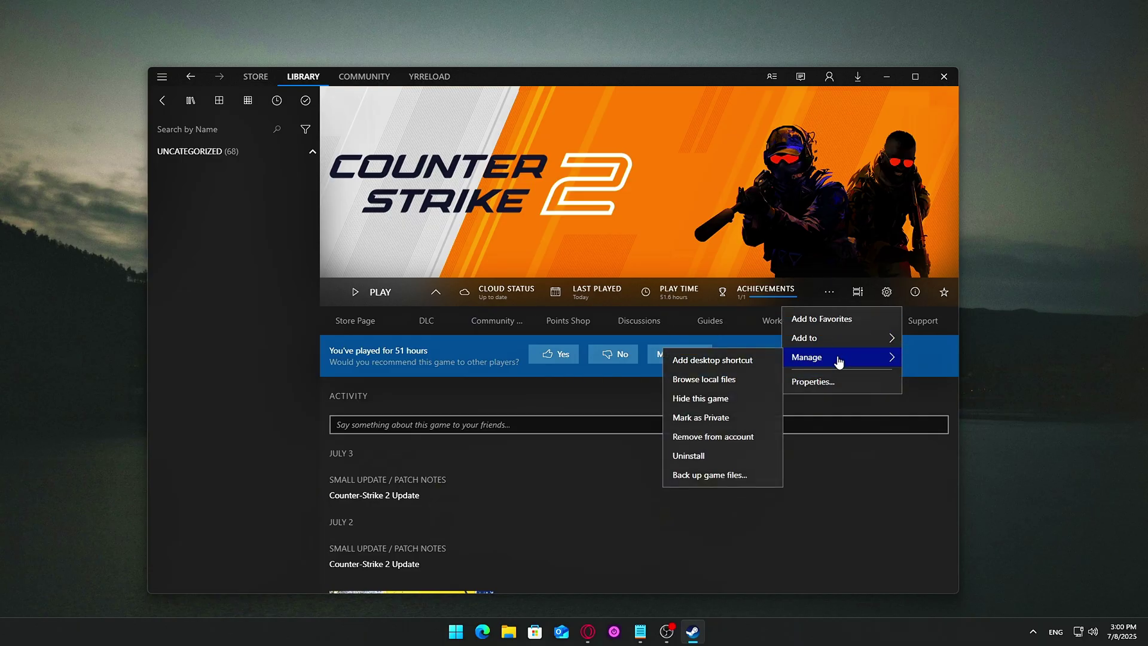
{"action": "left_click", "coordinate": [812, 382]}
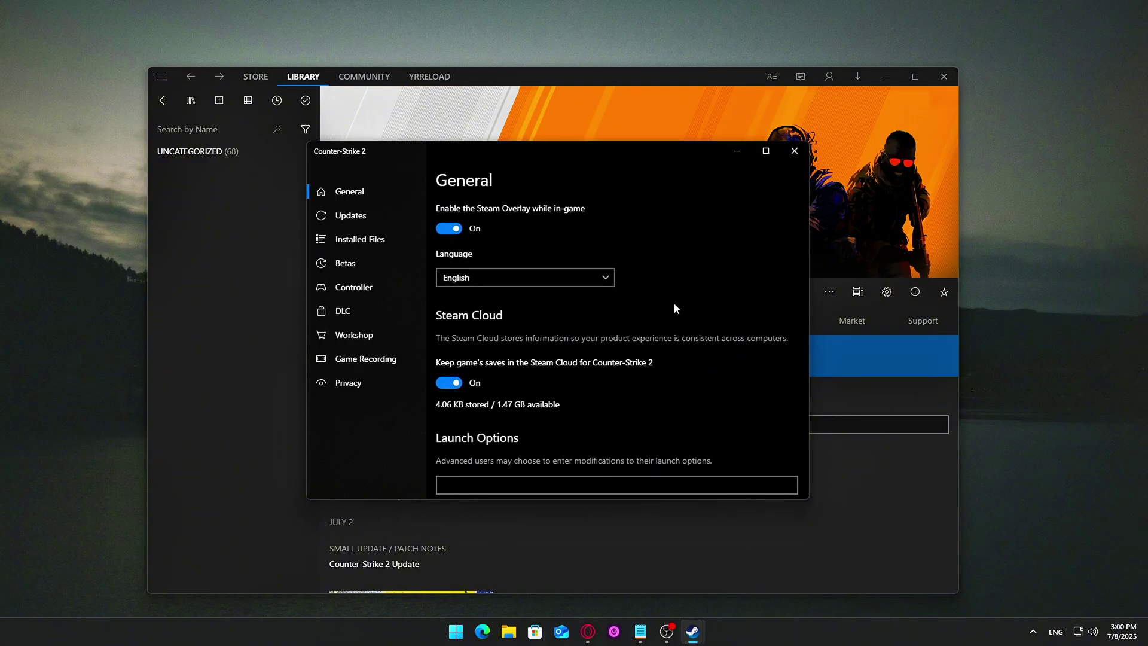
{"action": "scroll", "coordinate": [671, 353], "scroll_direction": "down", "scroll_amount": 1}
{"action": "left_click", "coordinate": [544, 458]}
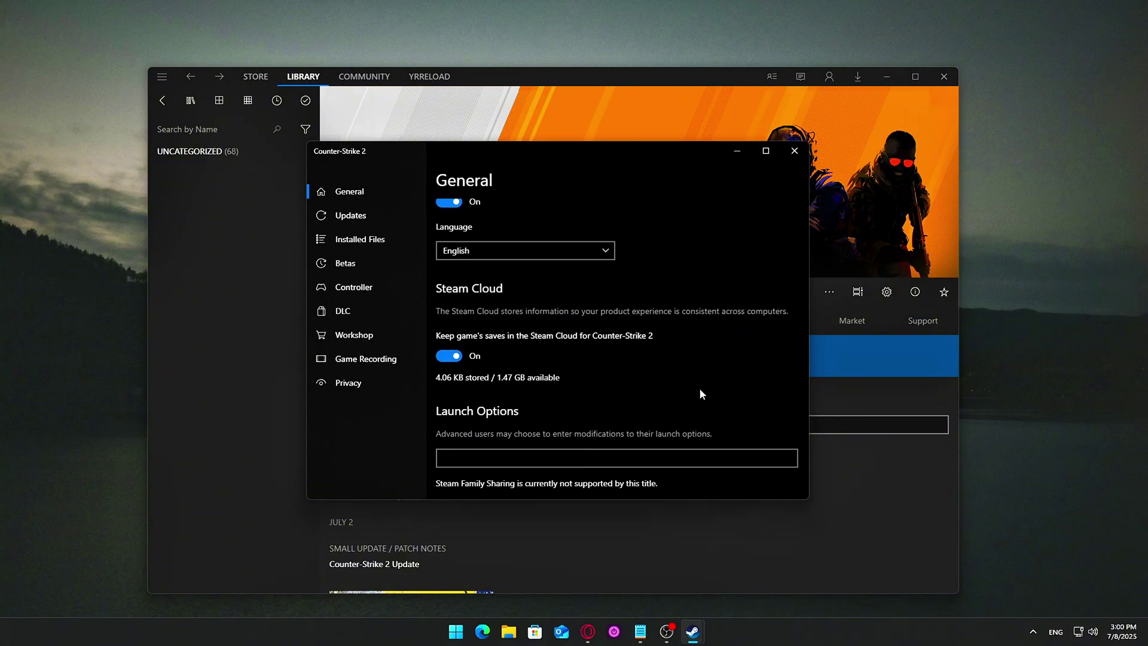
{"action": "type", "text": "+fps_max 0 -noreflex -allow_third_party_software"}
{"action": "left_click_drag", "start_coordinate": [487, 457], "coordinate": [443, 457]}
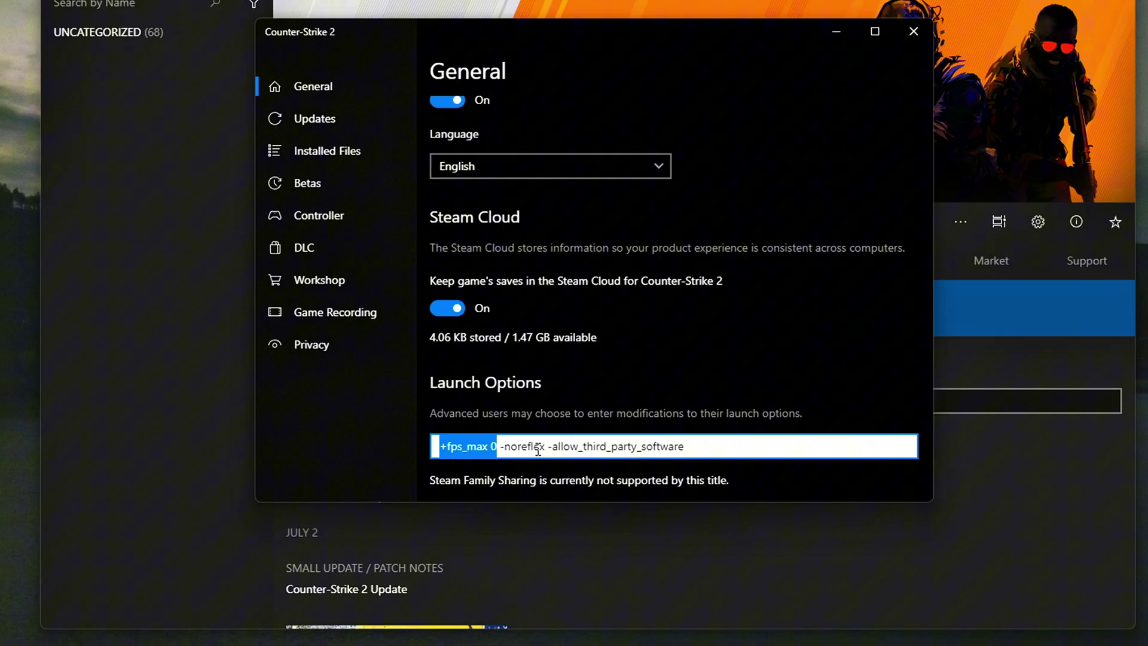
{"action": "left_click_drag", "start_coordinate": [544, 446], "coordinate": [501, 447]}
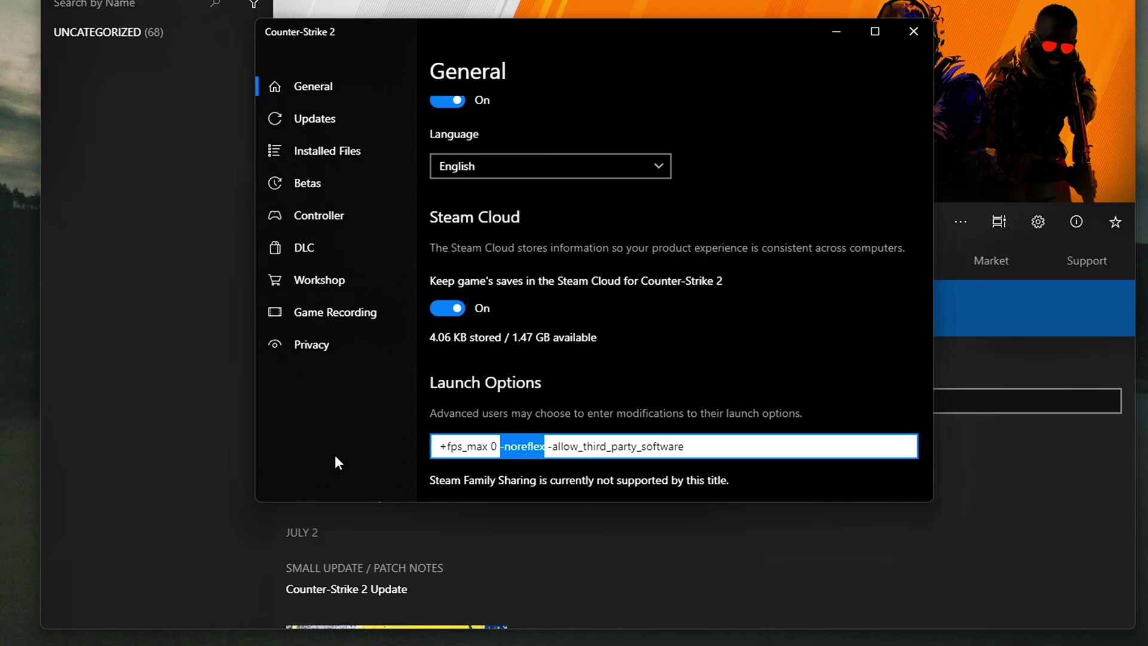
{"action": "left_click_drag", "start_coordinate": [684, 446], "coordinate": [551, 450]}
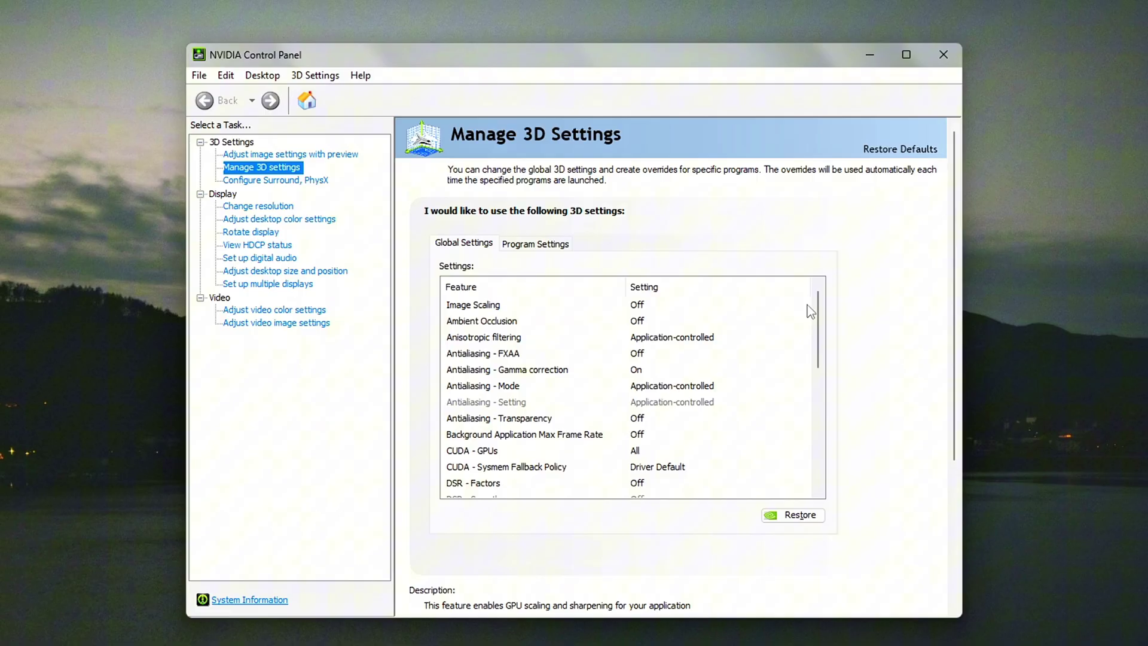
In Manage 3D settings, turn Max Frame Rate on and set it to about 163 FPS
{"action": "scroll", "coordinate": [823, 325], "scroll_direction": "down", "scroll_amount": 1}
{"action": "scroll", "coordinate": [811, 332], "scroll_direction": "down", "scroll_amount": 1}
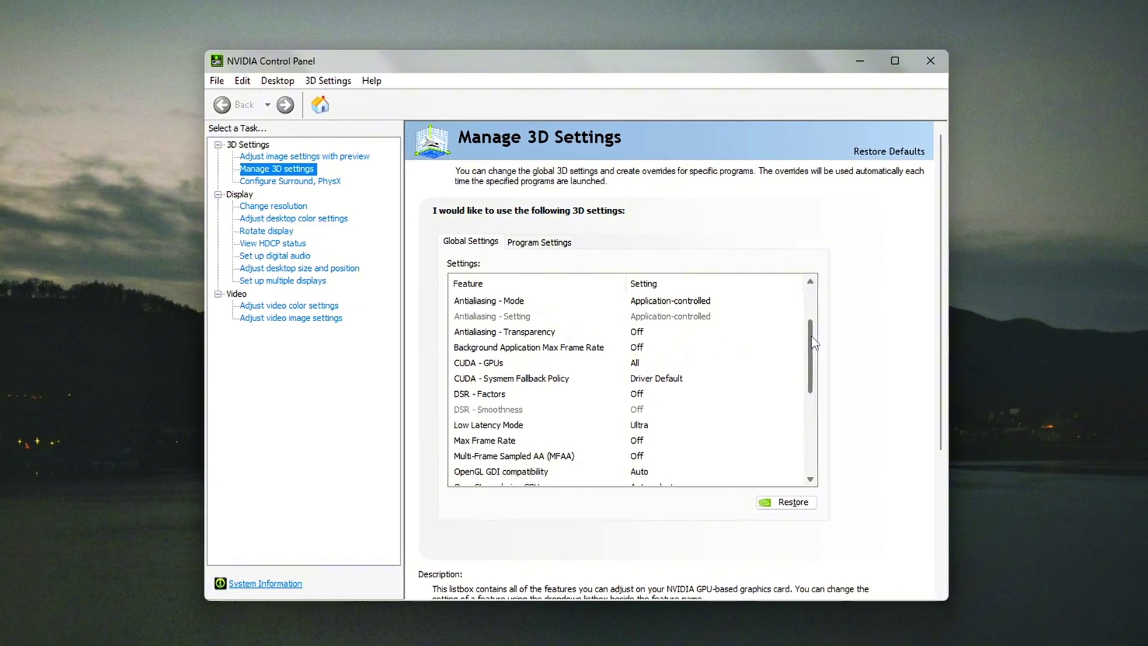
{"action": "scroll", "coordinate": [558, 392], "scroll_direction": "down", "scroll_amount": 1}
{"action": "left_click", "coordinate": [477, 418]}
{"action": "left_click", "coordinate": [647, 405]}
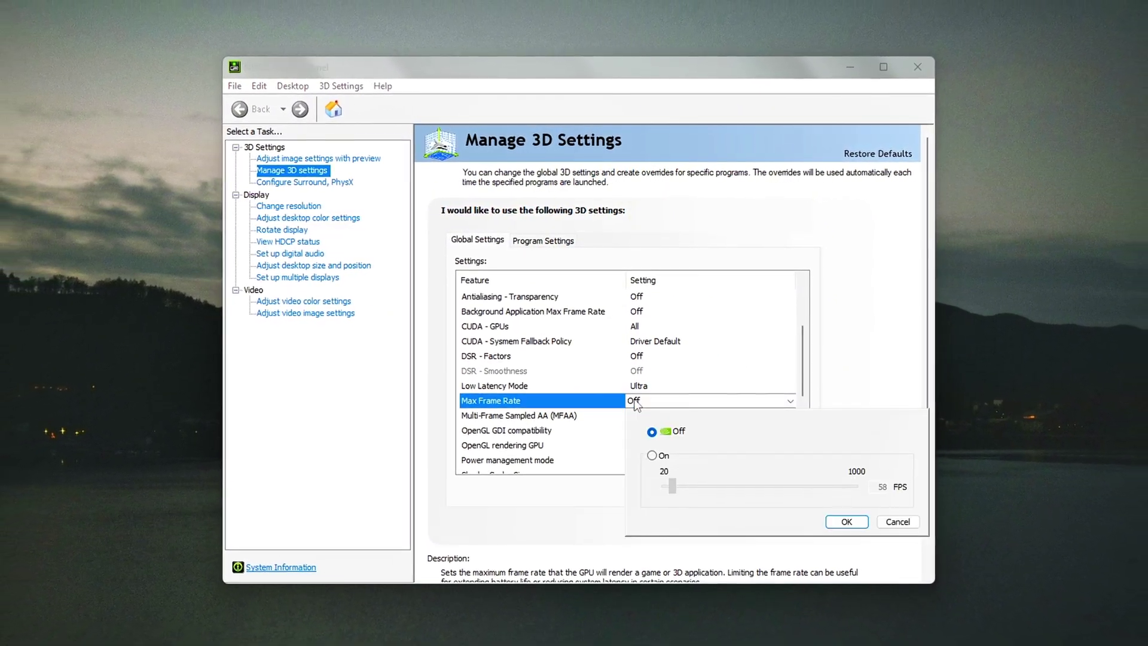
{"action": "left_click", "coordinate": [653, 451]}
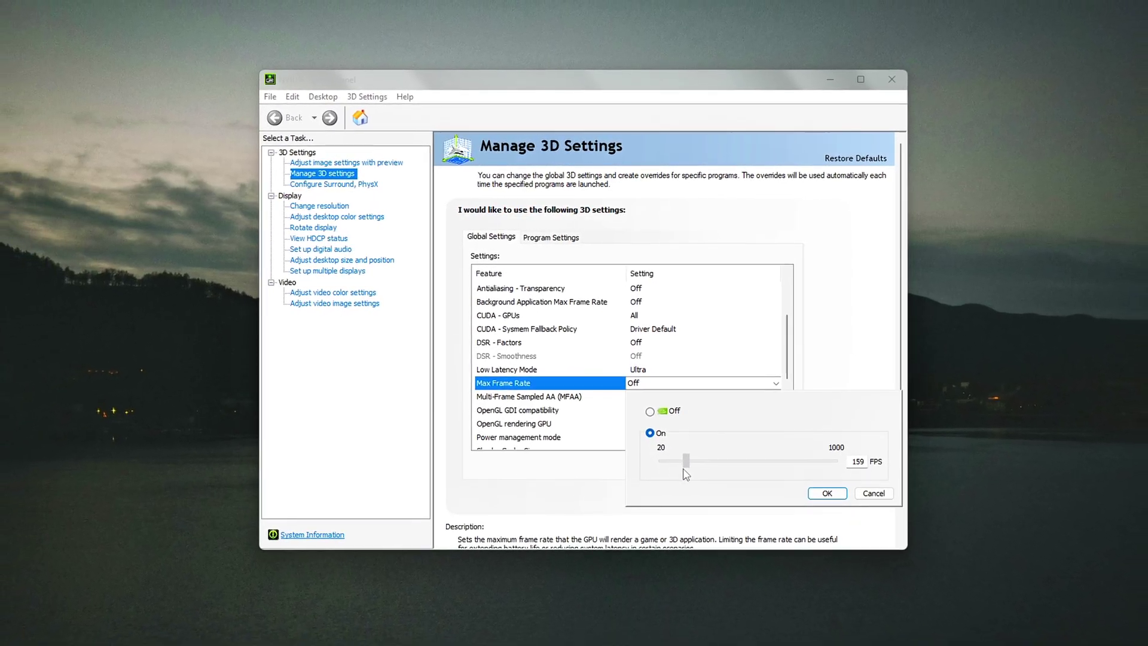
{"action": "left_click_drag", "start_coordinate": [669, 469], "coordinate": [863, 483]}
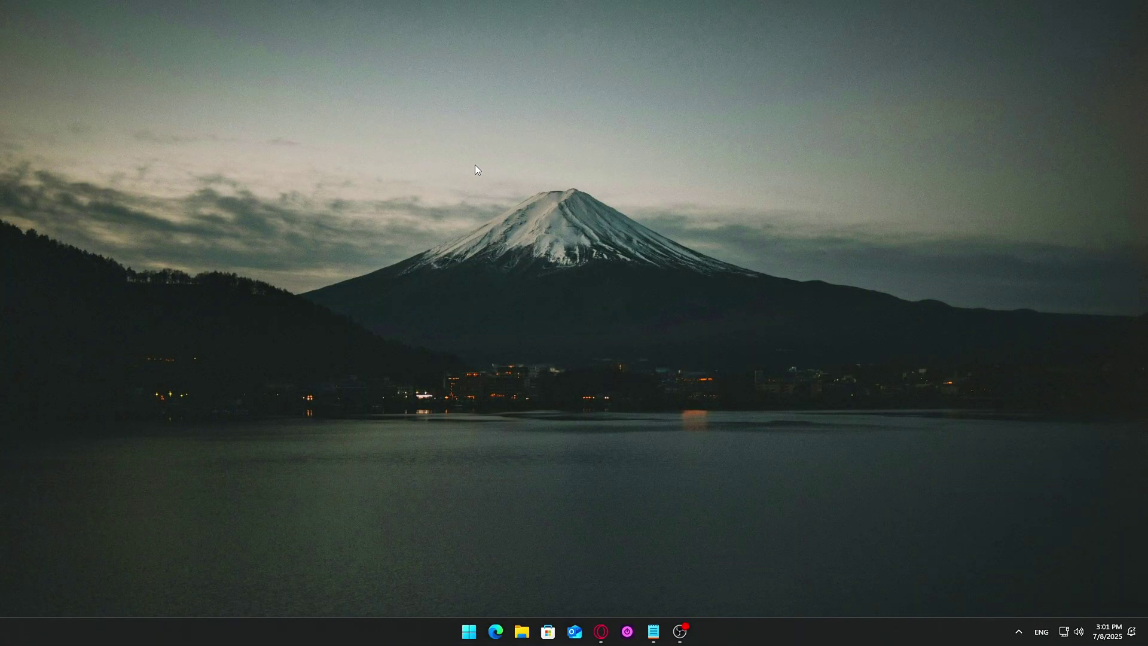
Reopen NVIDIA Control Panel from the desktop and scroll Manage 3D Settings to Max Frame Rate (Off)
{"action": "right_click", "coordinate": [461, 273]}
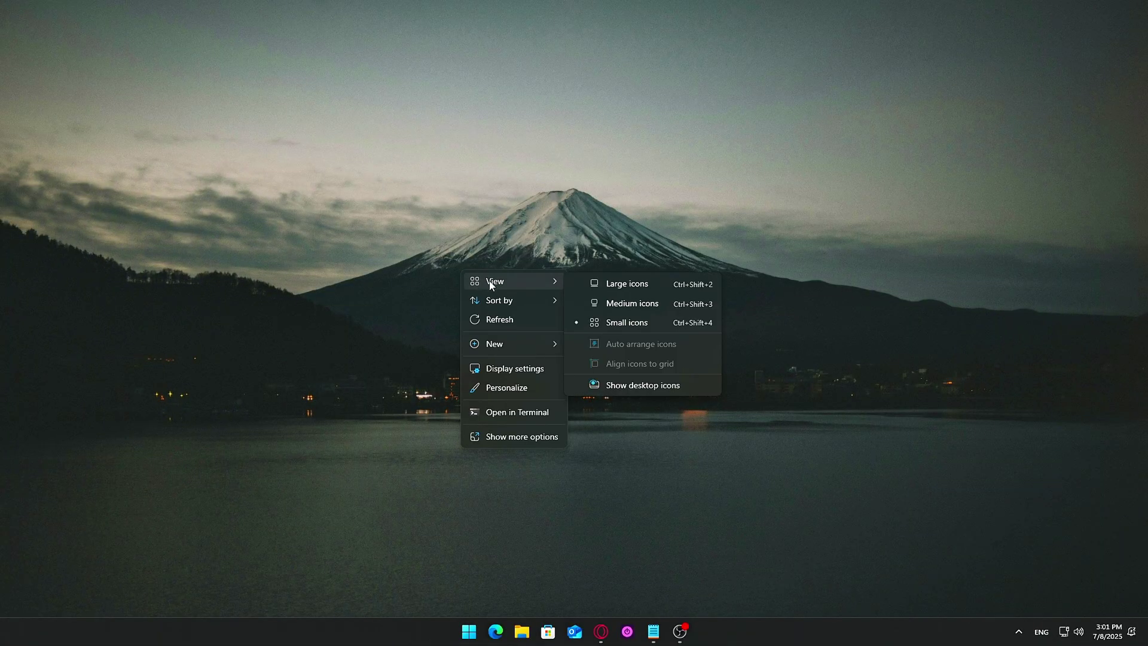
{"action": "left_click", "coordinate": [543, 444]}
{"action": "right_click", "coordinate": [531, 420]}
{"action": "left_click", "coordinate": [531, 419]}
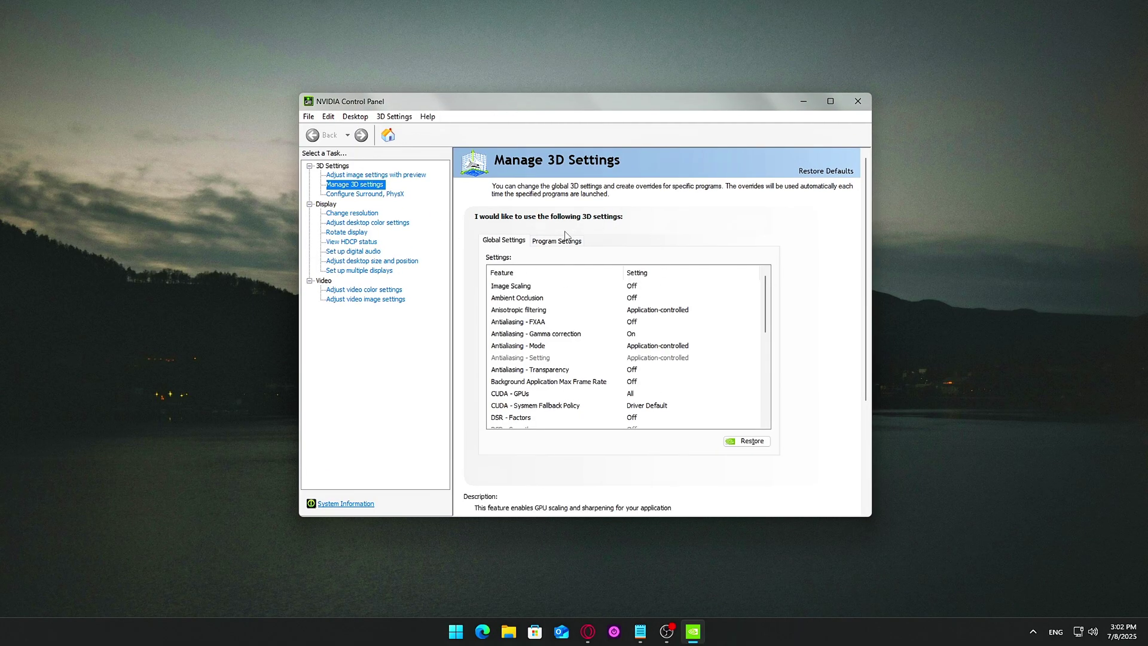
{"action": "left_click_drag", "start_coordinate": [763, 287], "coordinate": [766, 311]}
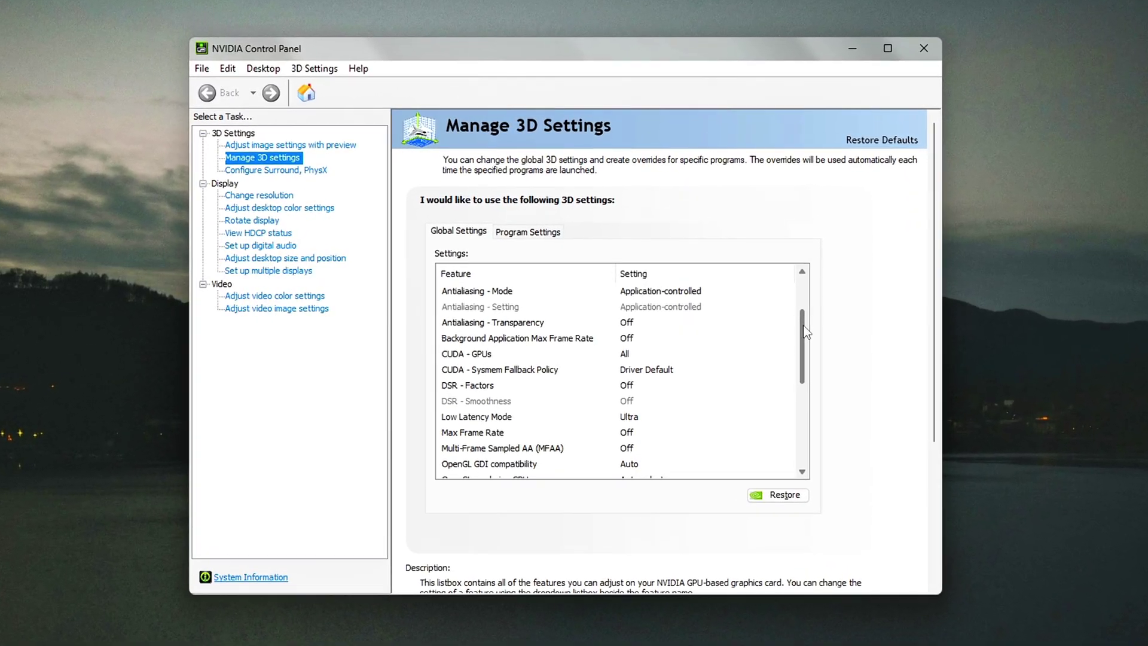
Turn the global Max Frame Rate On and set the limit to 160 FPS
{"action": "scroll", "coordinate": [704, 368], "scroll_direction": "down", "scroll_amount": 1}
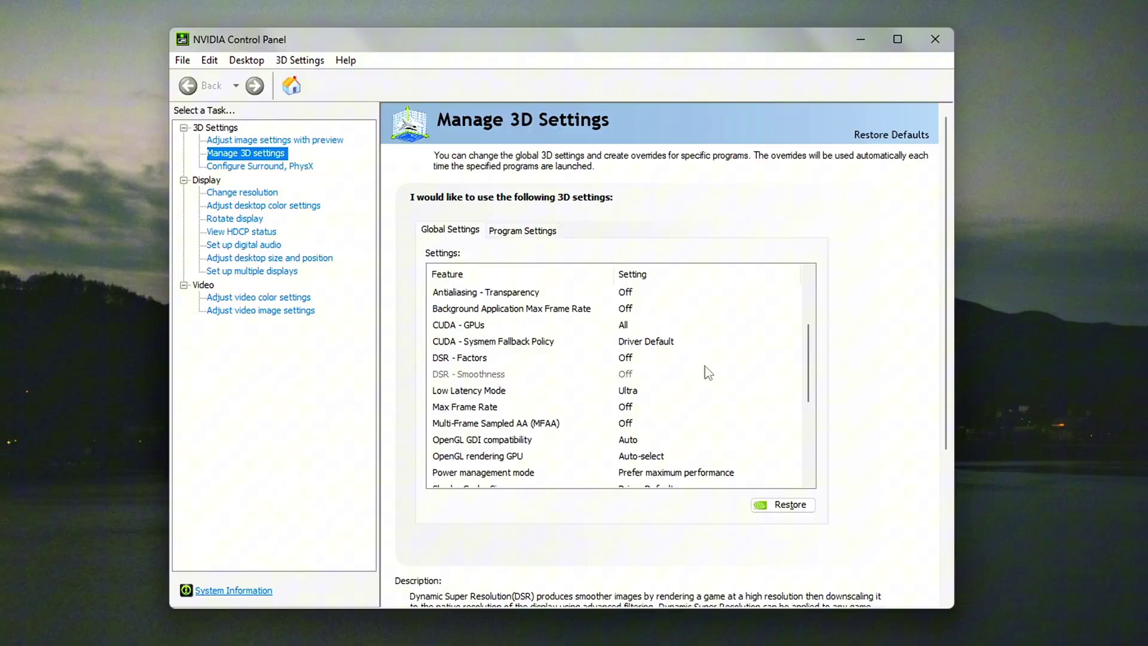
{"action": "left_click", "coordinate": [466, 409]}
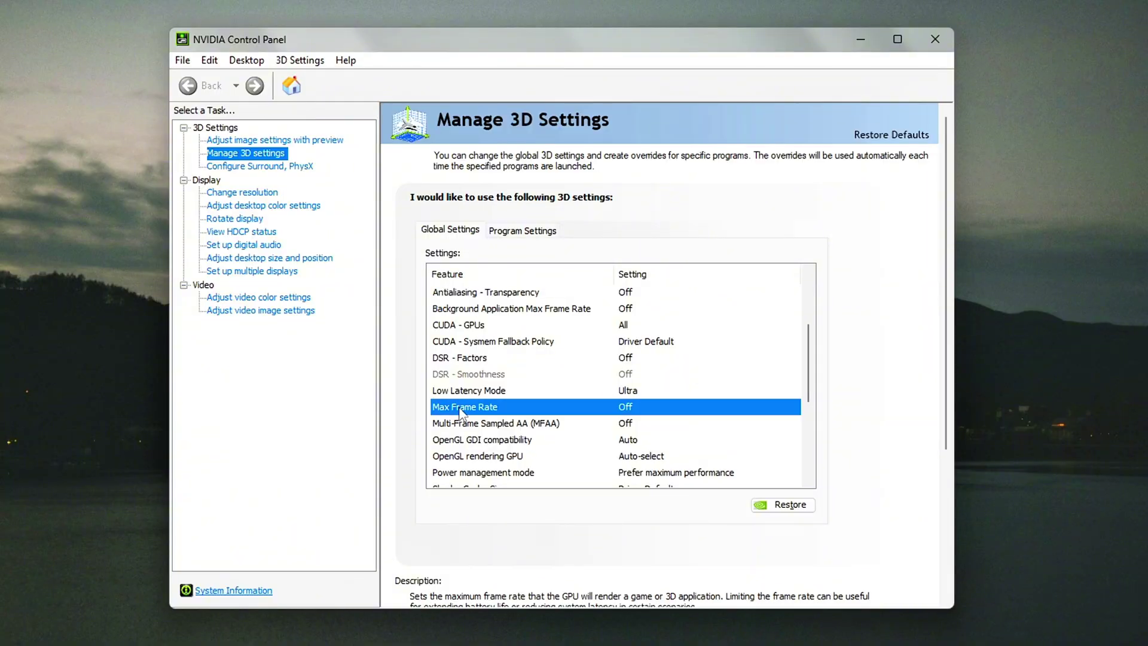
{"action": "left_click", "coordinate": [626, 408]}
{"action": "left_click", "coordinate": [643, 467]}
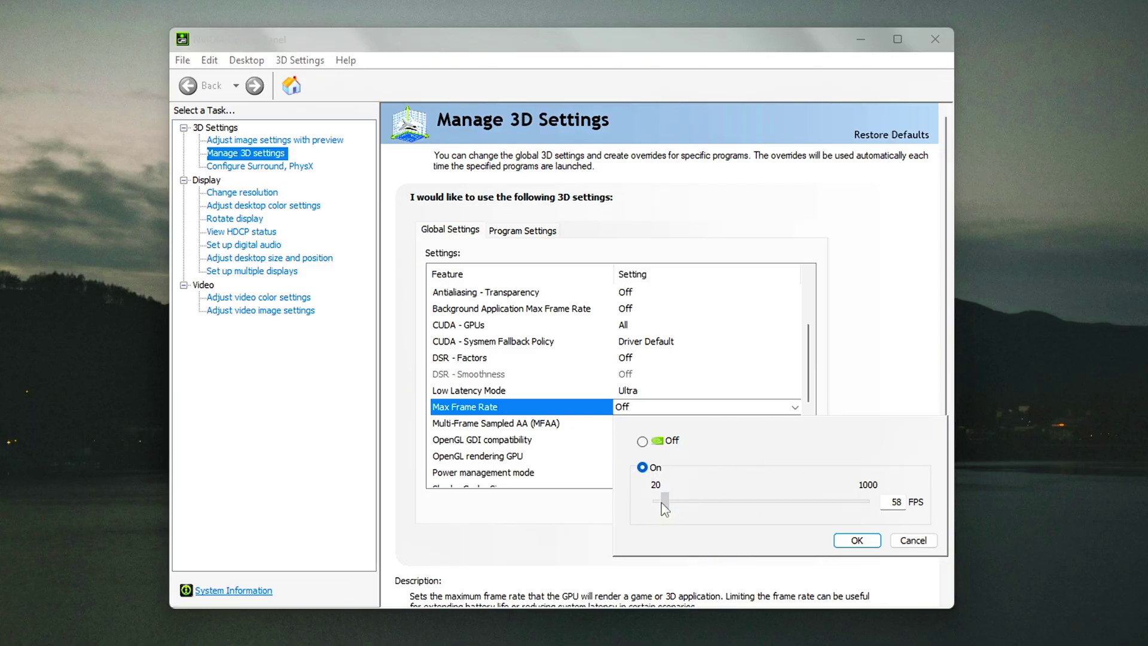
{"action": "left_click_drag", "start_coordinate": [662, 502], "coordinate": [699, 520]}
{"action": "type", "text": "200"}
{"action": "left_click", "coordinate": [958, 497]}
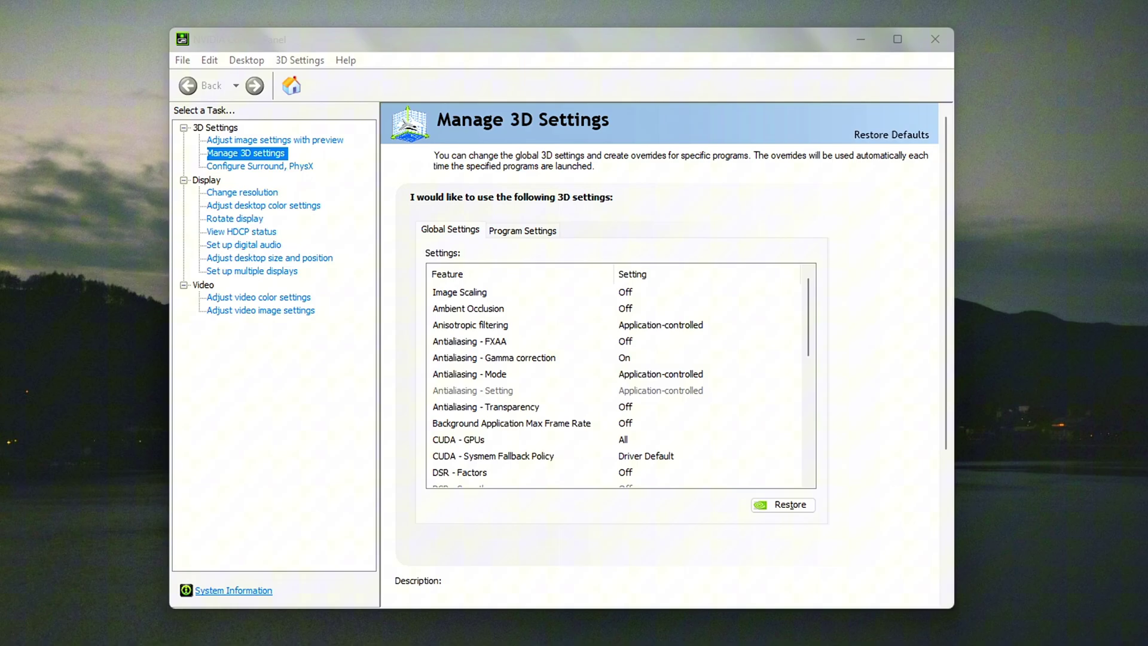
Reopen Max Frame Rate to confirm the 160 FPS limit is kept
{"action": "scroll", "coordinate": [809, 363], "scroll_direction": "down", "scroll_amount": 3}
{"action": "scroll", "coordinate": [809, 363], "scroll_direction": "down", "scroll_amount": 1}
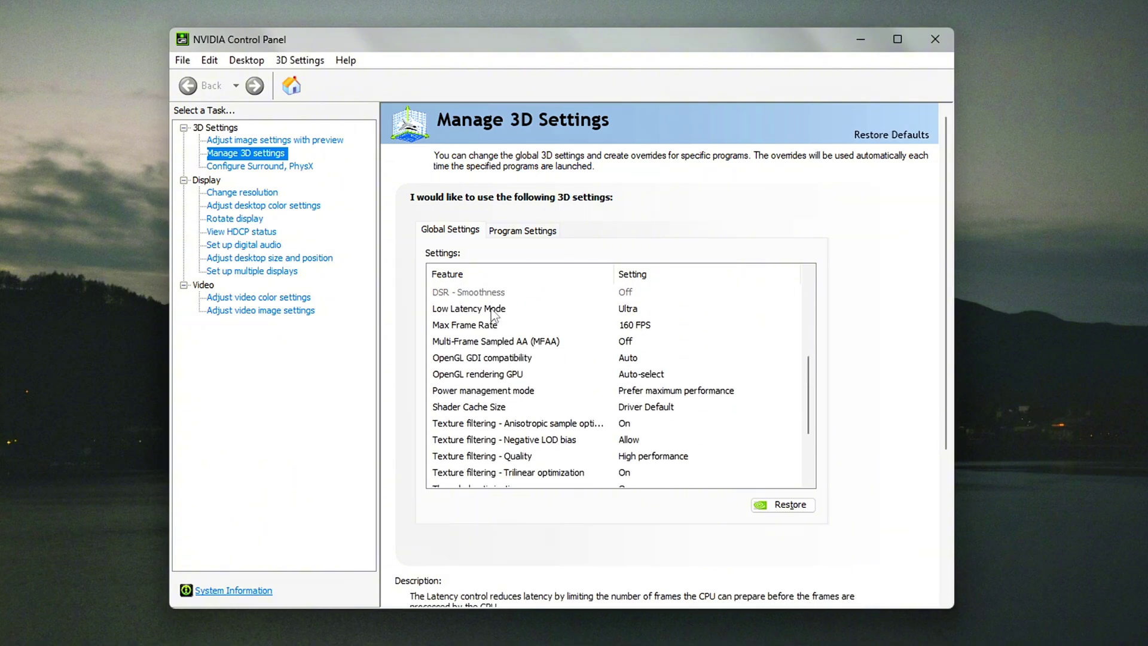
{"action": "left_click", "coordinate": [646, 326]}
{"action": "left_click", "coordinate": [651, 328]}
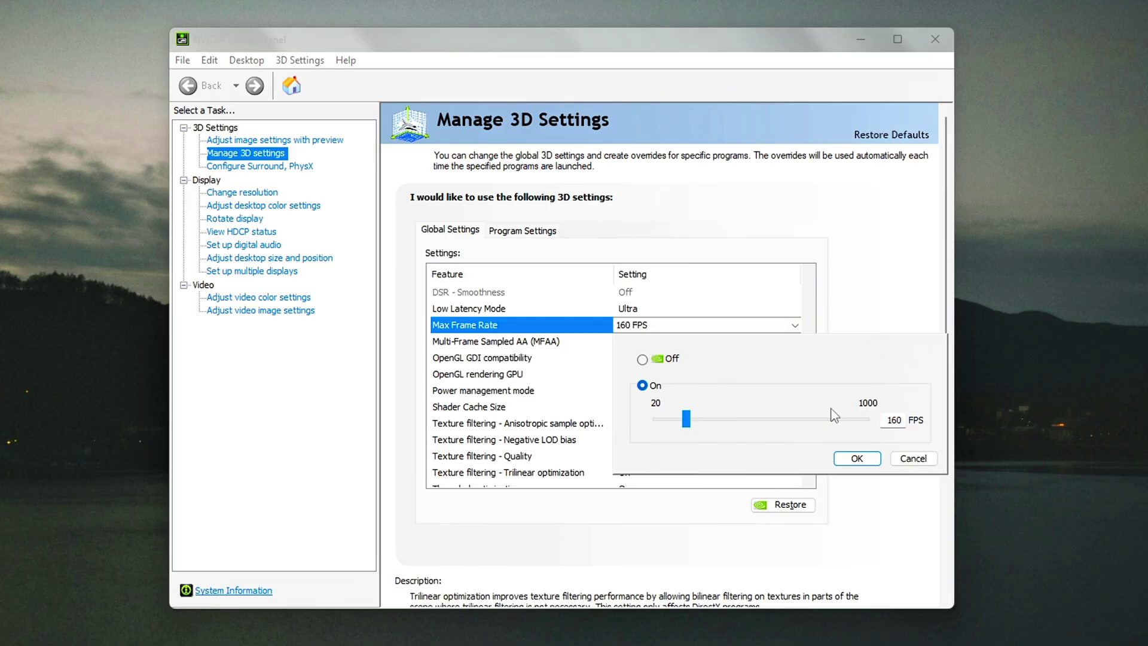
{"action": "left_click", "coordinate": [857, 458]}
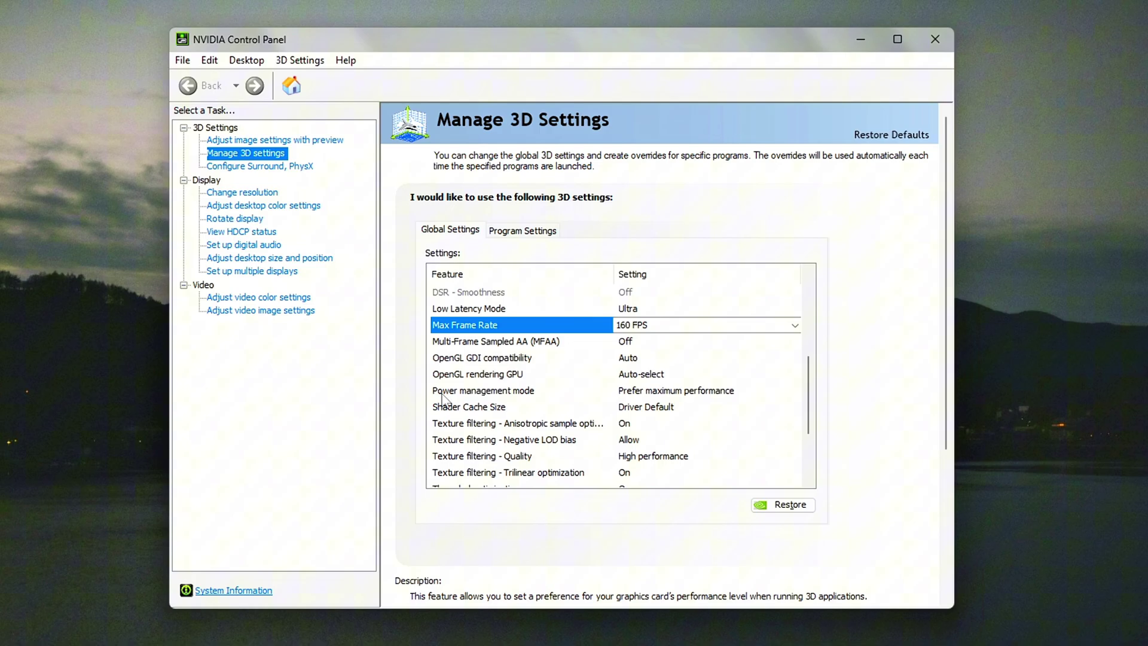
Set Power management mode to Prefer maximum performance
{"action": "left_click", "coordinate": [484, 391]}
{"action": "left_click", "coordinate": [623, 393]}
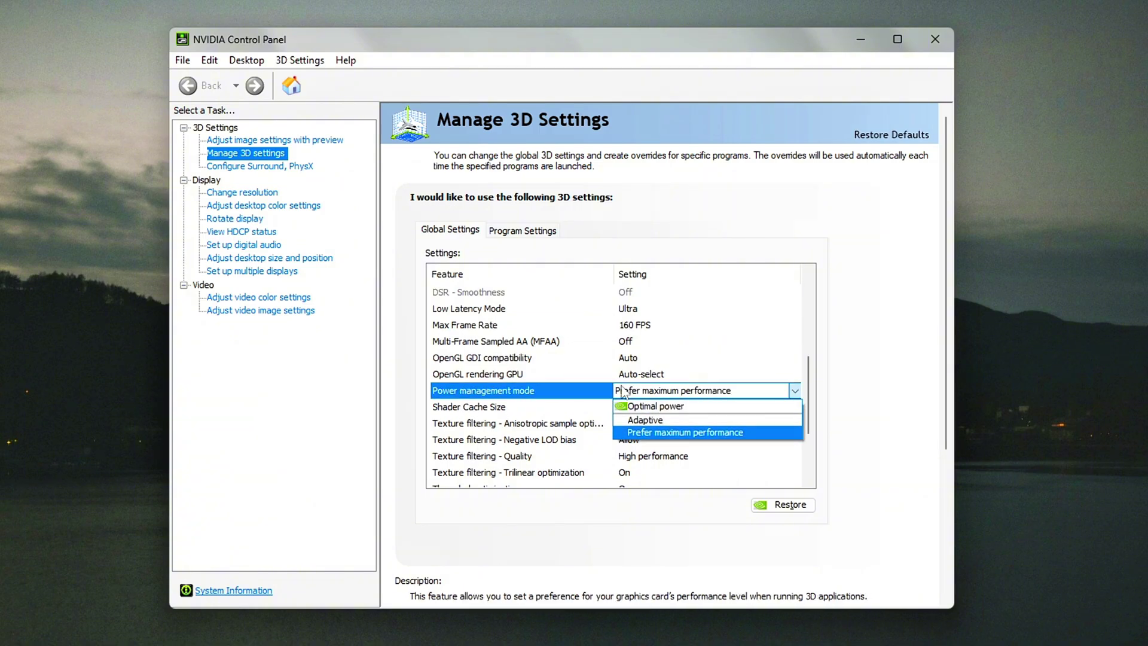
{"action": "left_click", "coordinate": [760, 433]}
{"action": "scroll", "coordinate": [812, 381], "scroll_direction": "down", "scroll_amount": 2}
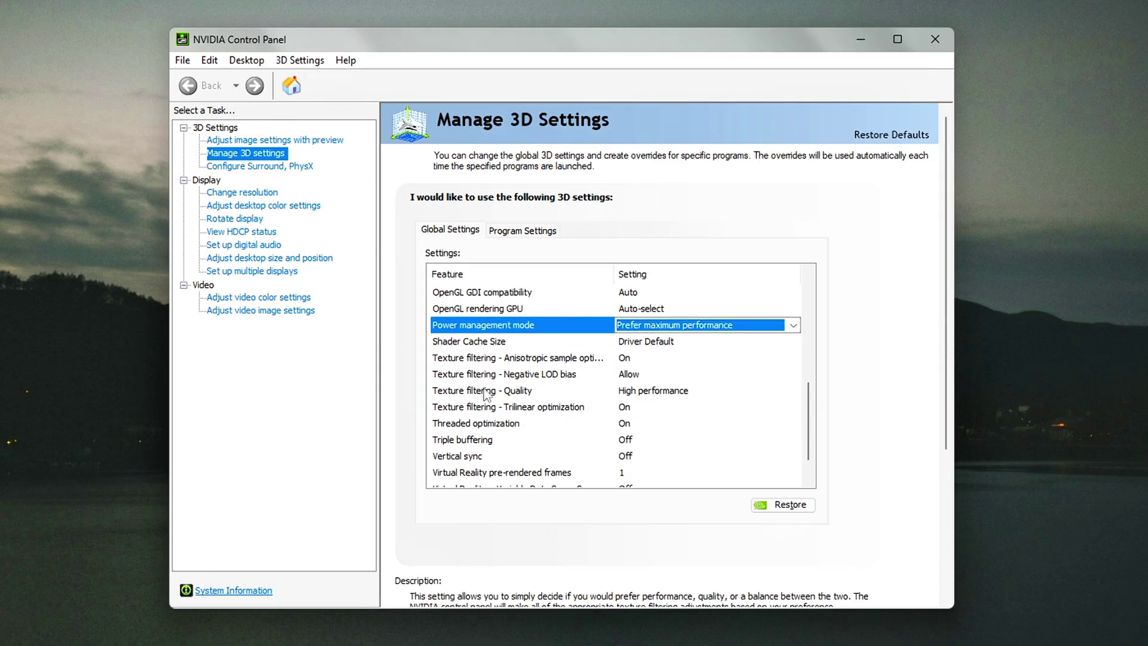
Set Texture filtering - Quality to High performance
{"action": "left_click", "coordinate": [500, 395]}
{"action": "left_click", "coordinate": [596, 396]}
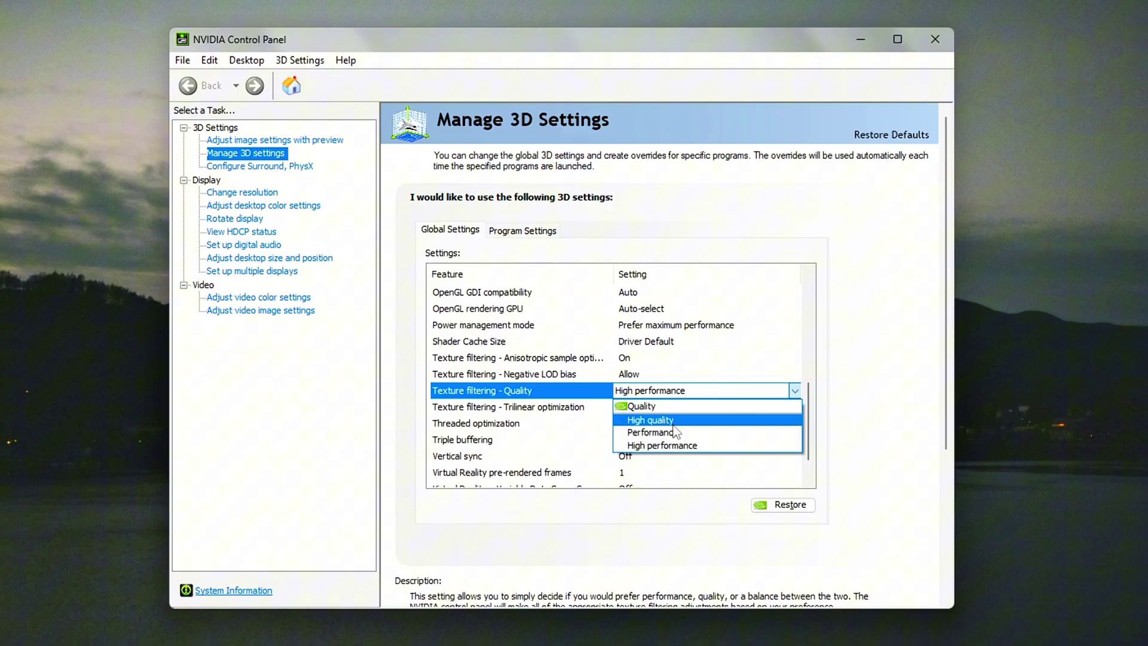
{"action": "left_click", "coordinate": [676, 421]}
{"action": "scroll", "coordinate": [532, 398], "scroll_direction": "up", "scroll_amount": 6}
{"action": "left_click_drag", "start_coordinate": [808, 296], "coordinate": [810, 412]}
{"action": "left_click", "coordinate": [679, 414]}
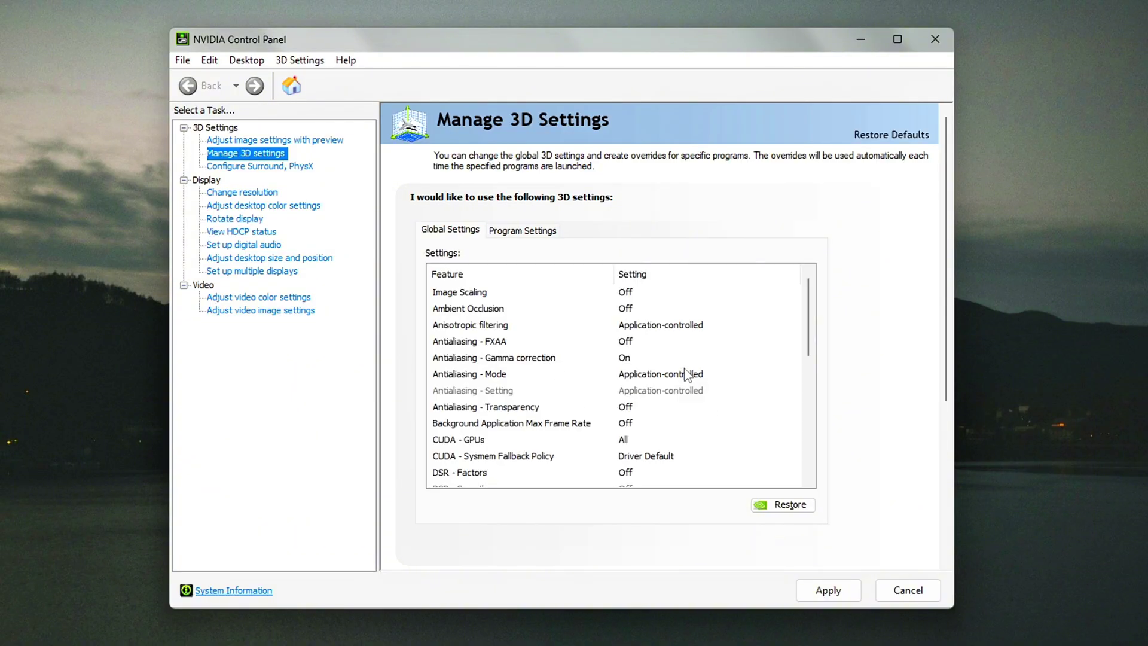
{"action": "left_click_drag", "start_coordinate": [810, 323], "coordinate": [811, 420]}
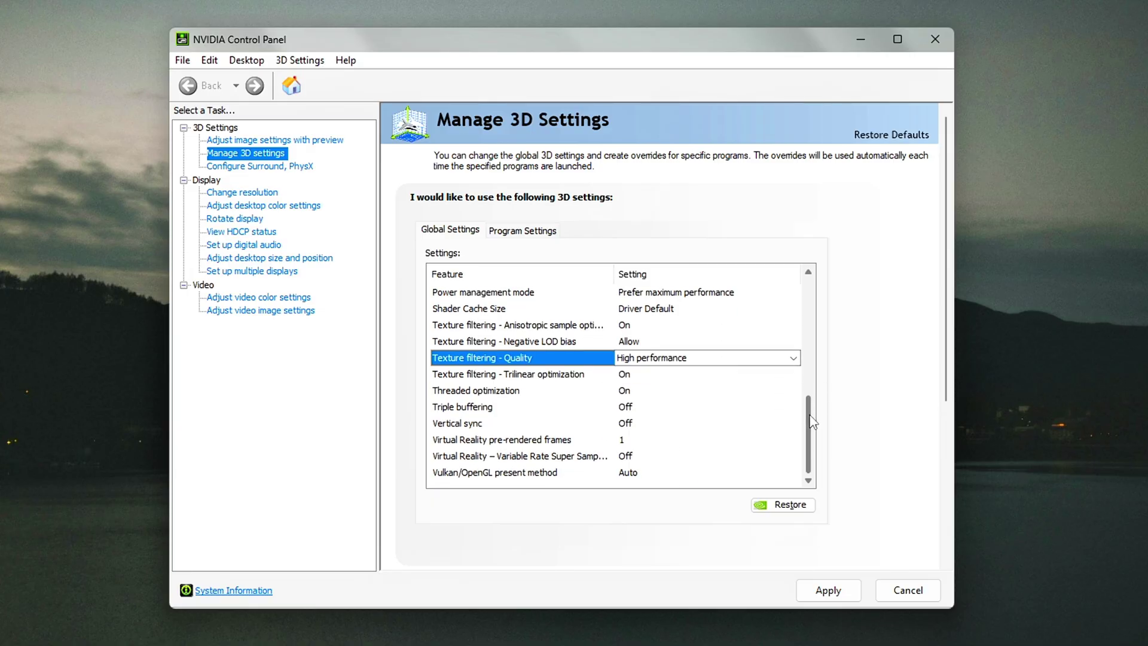
Turn Vertical sync Off
{"action": "left_click", "coordinate": [500, 426]}
{"action": "left_click", "coordinate": [622, 424]}
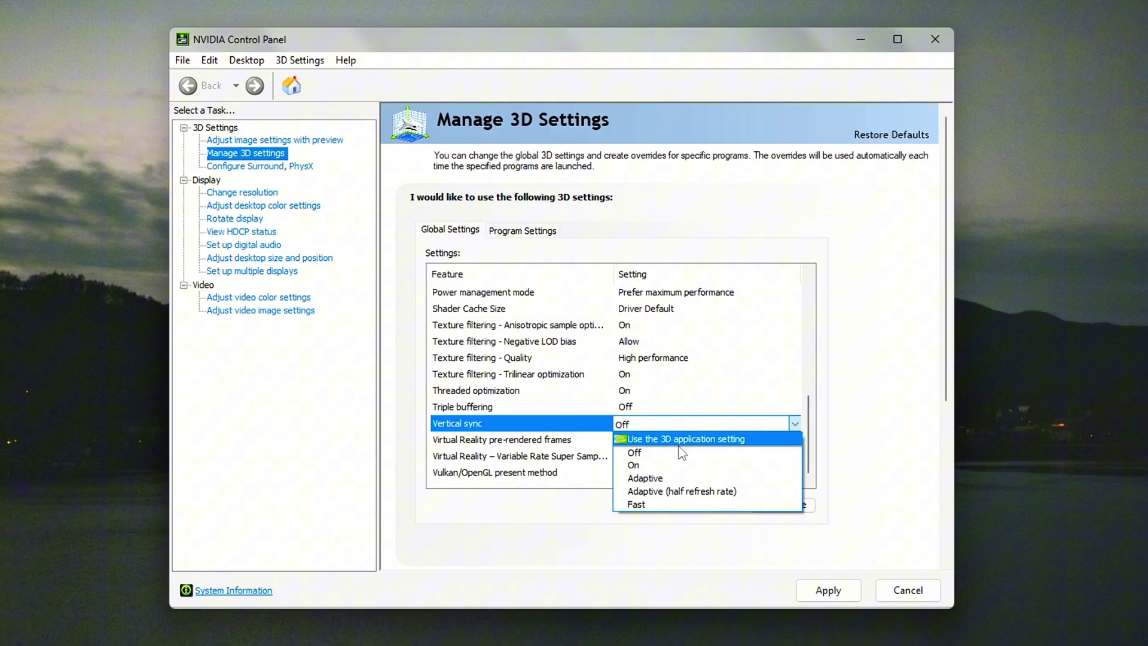
{"action": "left_click", "coordinate": [647, 455]}
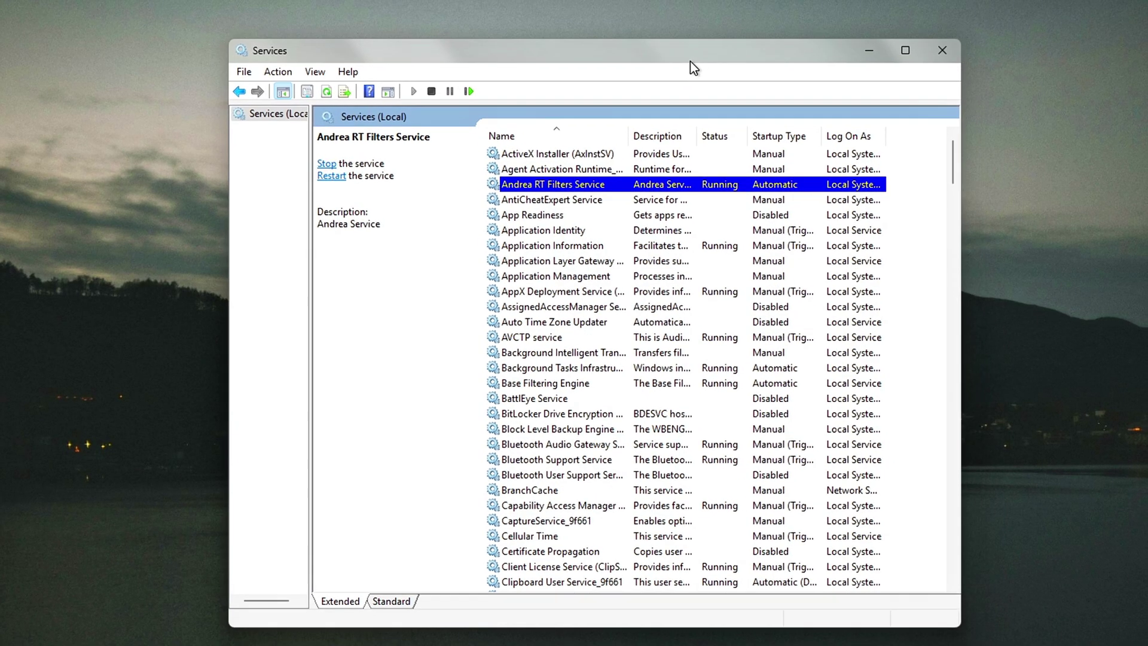
Set Connected User Experiences and Telemetry's startup type to Disabled and apply it
{"action": "left_click_drag", "start_coordinate": [944, 139], "coordinate": [921, 150]}
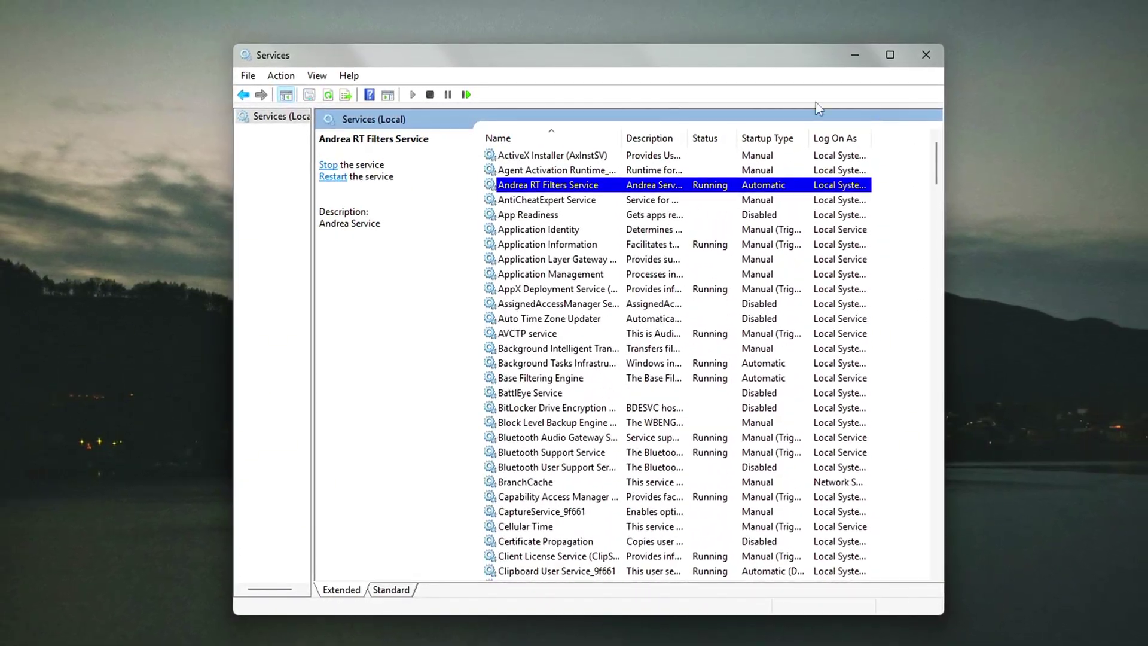
{"action": "left_click", "coordinate": [560, 158]}
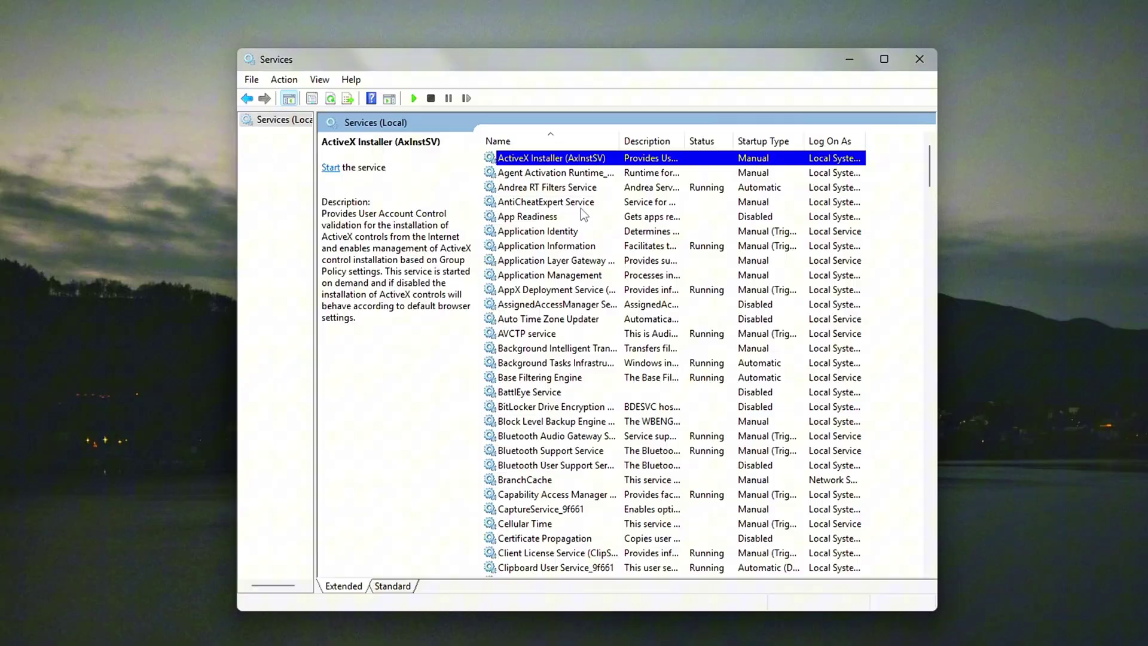
{"action": "key", "text": "c"}
{"action": "key", "text": "c"}
{"action": "key", "text": "c"}
{"action": "key", "text": "c"}
{"action": "key", "text": "c"}
{"action": "key", "text": "c"}
{"action": "key", "text": "c"}
{"action": "key", "text": "c"}
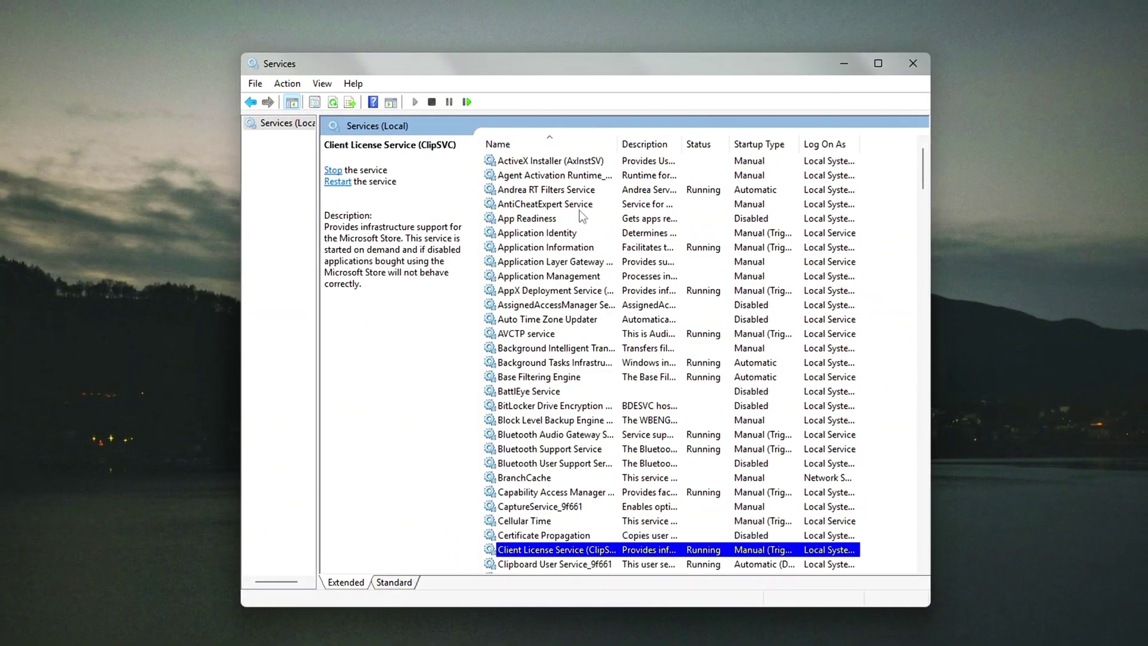
{"action": "key", "text": "c"}
{"action": "key", "text": "c"}
{"action": "key", "text": "c"}
{"action": "key", "text": "c"}
{"action": "key", "text": "c"}
{"action": "key", "text": "c"}
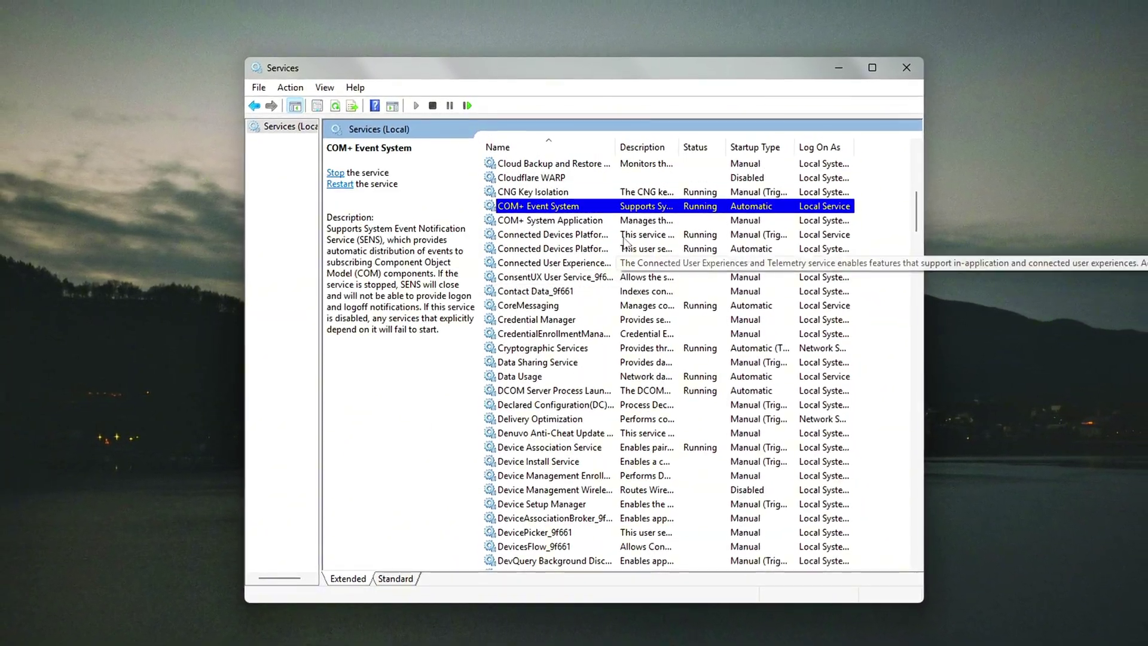
{"action": "right_click", "coordinate": [576, 266]}
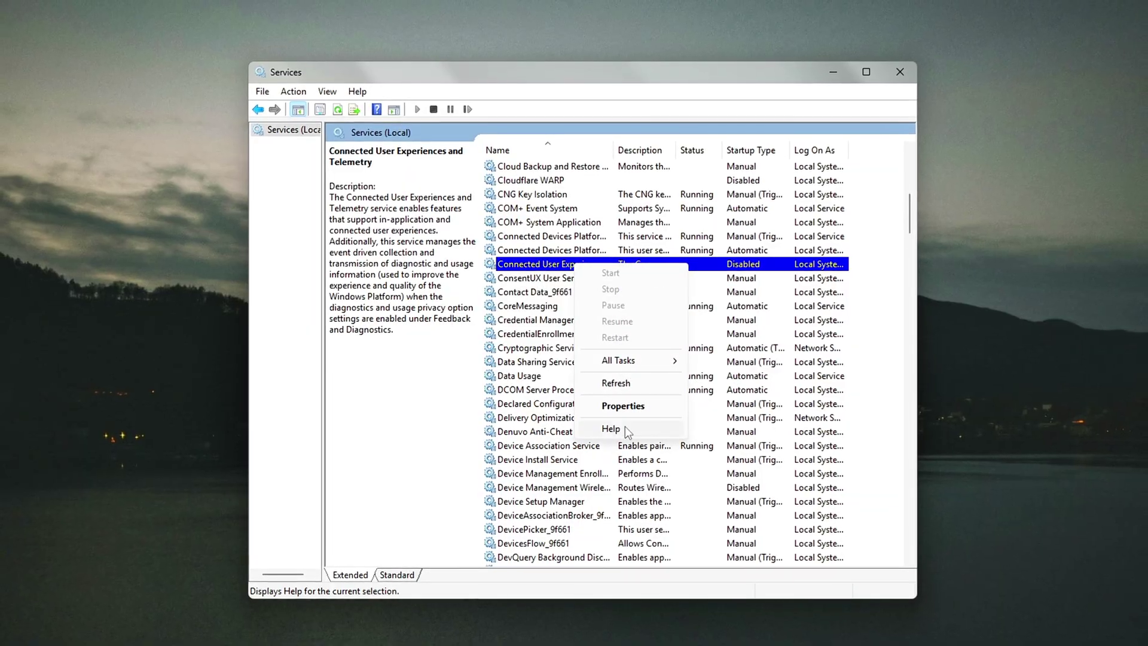
{"action": "left_click", "coordinate": [625, 406]}
{"action": "left_click_drag", "start_coordinate": [623, 182], "coordinate": [775, 170]}
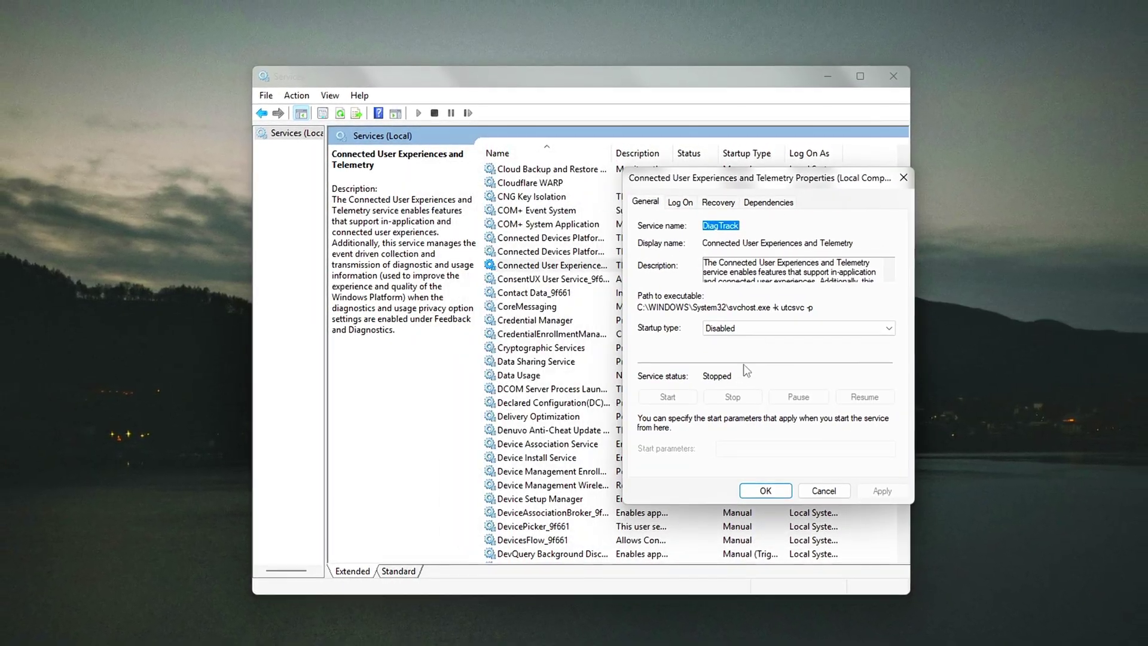
{"action": "left_click", "coordinate": [769, 328]}
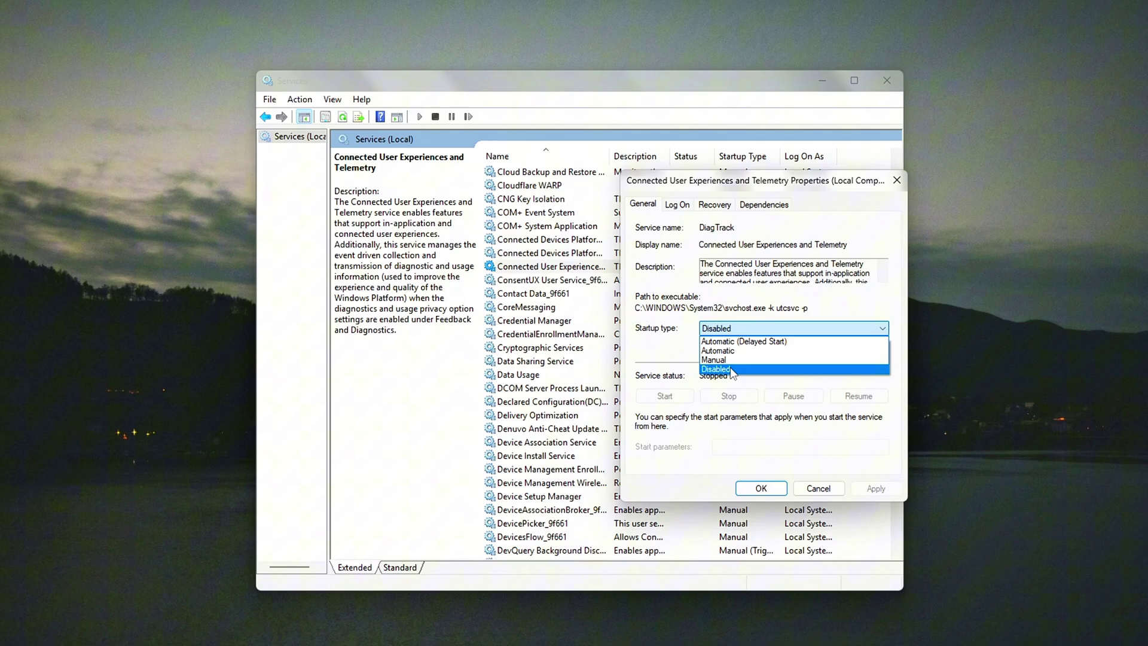
{"action": "left_click", "coordinate": [748, 363]}
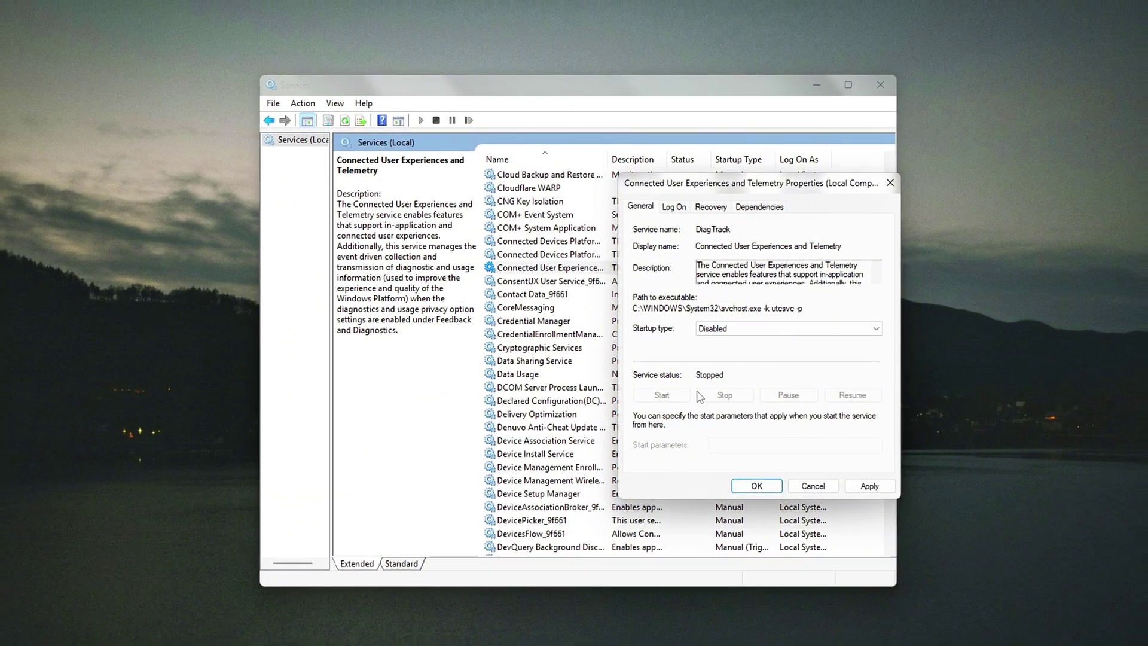
{"action": "left_click", "coordinate": [872, 486]}
{"action": "left_click", "coordinate": [758, 486]}
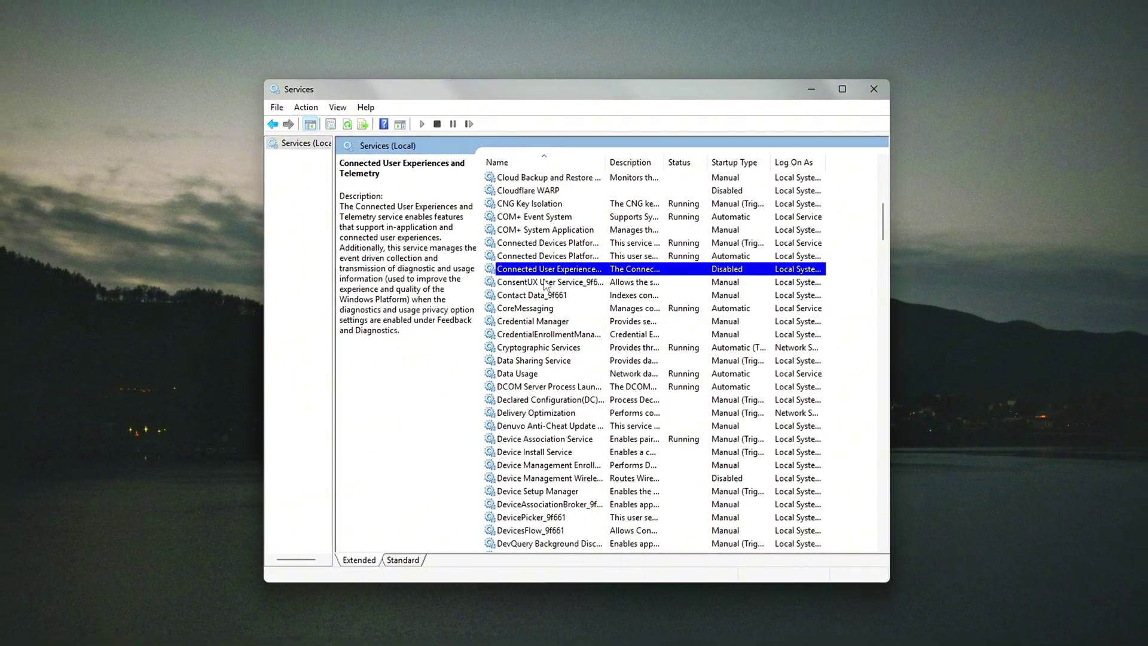
Browse the services list through the C, F, E and S entries
{"action": "key", "text": "Down"}
{"action": "key", "text": "f"}
{"action": "key", "text": "Down"}
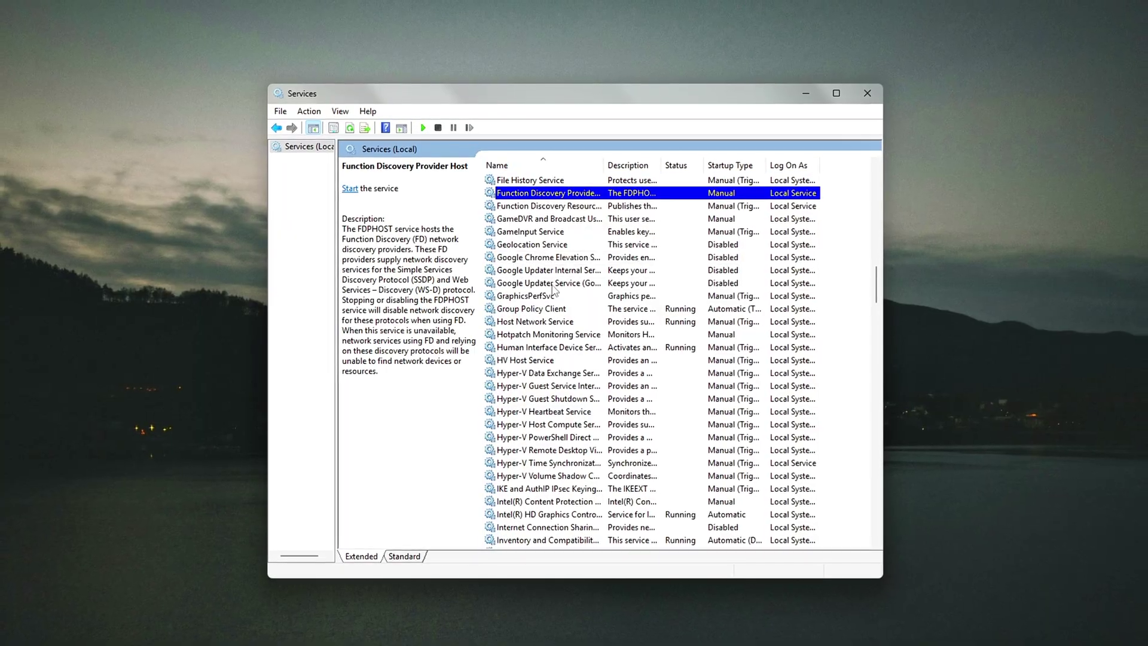
{"action": "key", "text": "Down"}
{"action": "left_click", "coordinate": [547, 284]}
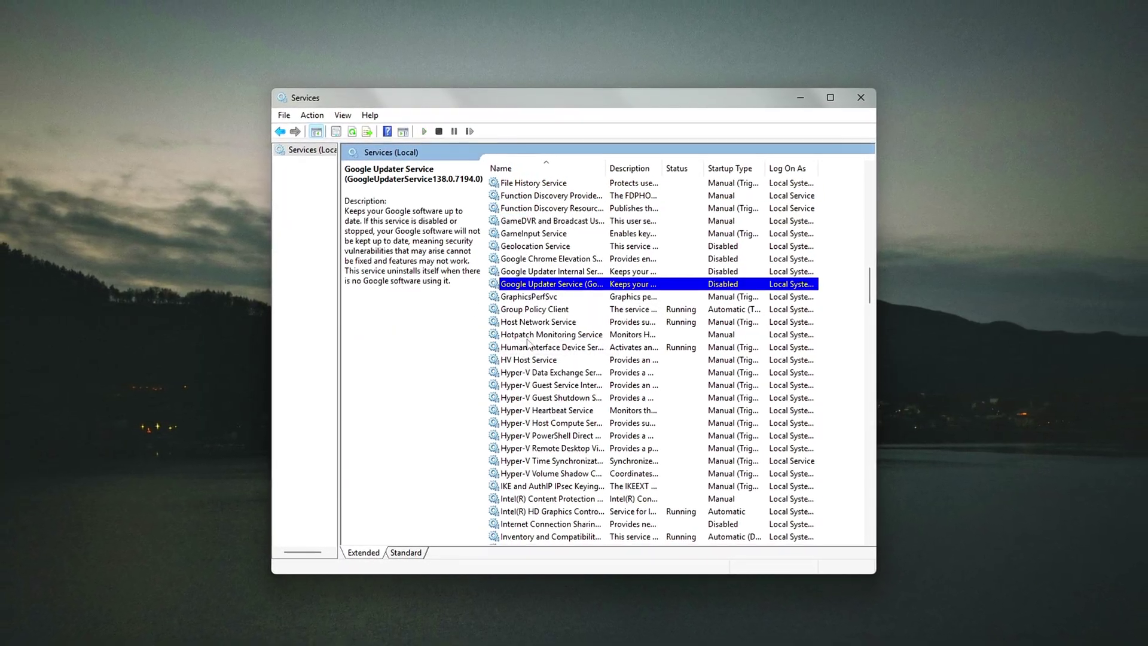
{"action": "scroll", "coordinate": [547, 472], "scroll_direction": "up", "scroll_amount": 6}
{"action": "left_click", "coordinate": [526, 263]}
{"action": "key", "text": "s"}
{"action": "key", "text": "Down"}
{"action": "key", "text": "Down"}
{"action": "key", "text": "Down"}
{"action": "key", "text": "Down"}
{"action": "key", "text": "Down"}
{"action": "key", "text": "Down"}
{"action": "key", "text": "Down"}
{"action": "key", "text": "Down"}
{"action": "key", "text": "Down"}
{"action": "key", "text": "Down"}
{"action": "key", "text": "Down"}
{"action": "key", "text": "Down"}
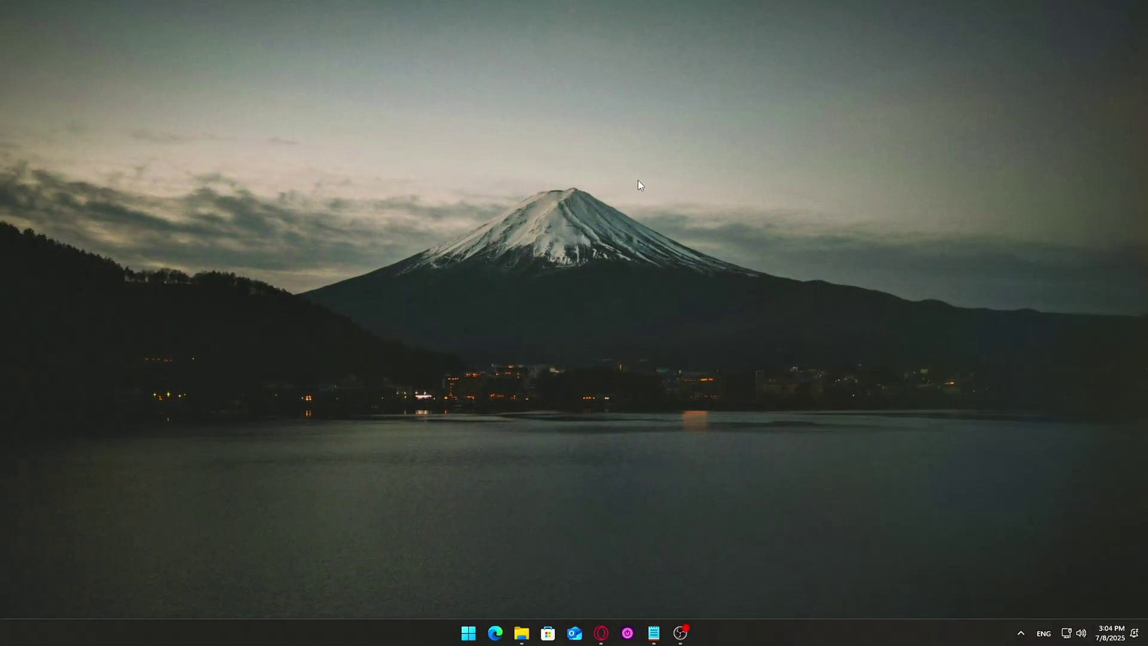
Launch services.msc and show Services in a wider, restored window with the Extended view
{"action": "key", "text": "super+r"}
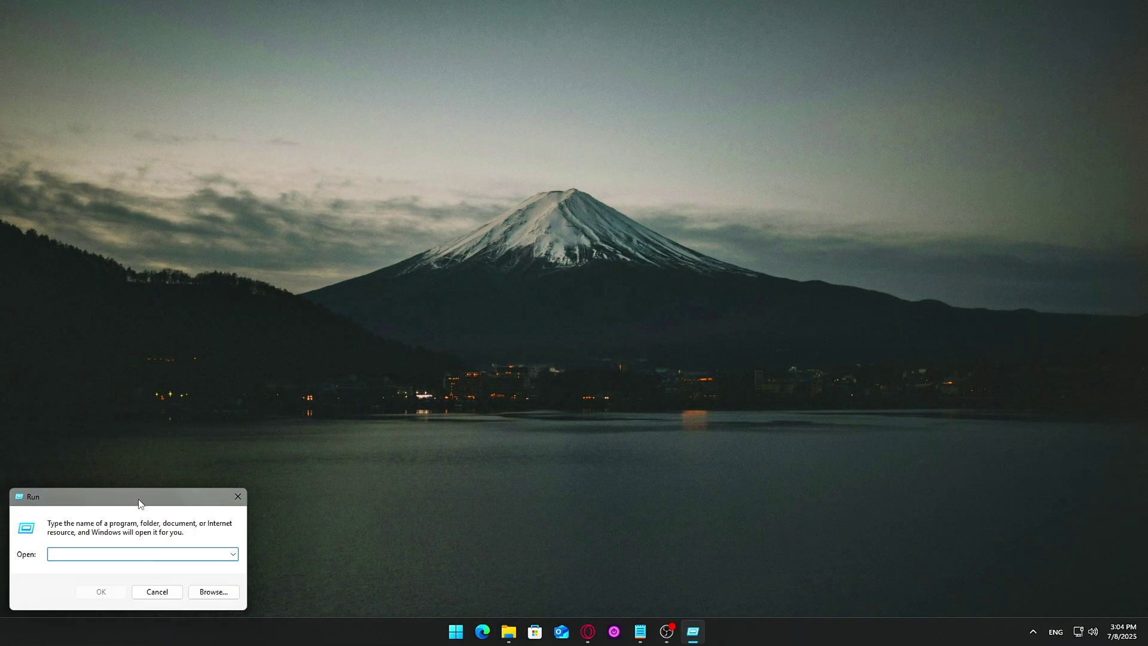
{"action": "left_click_drag", "start_coordinate": [139, 503], "coordinate": [579, 206]}
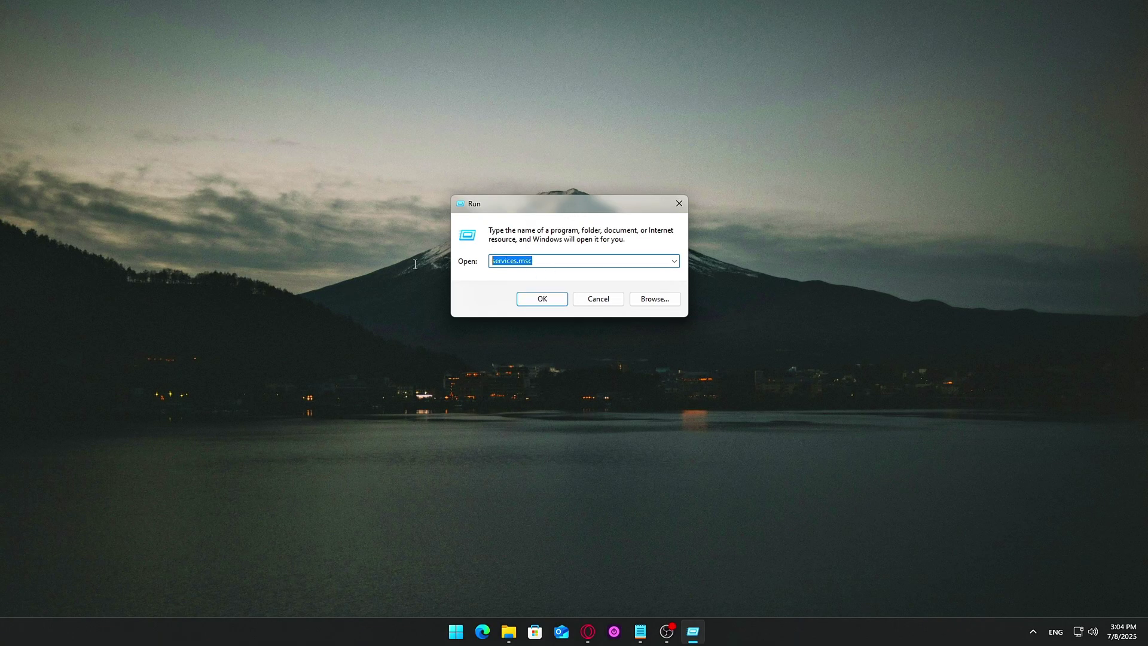
{"action": "left_click", "coordinate": [538, 298]}
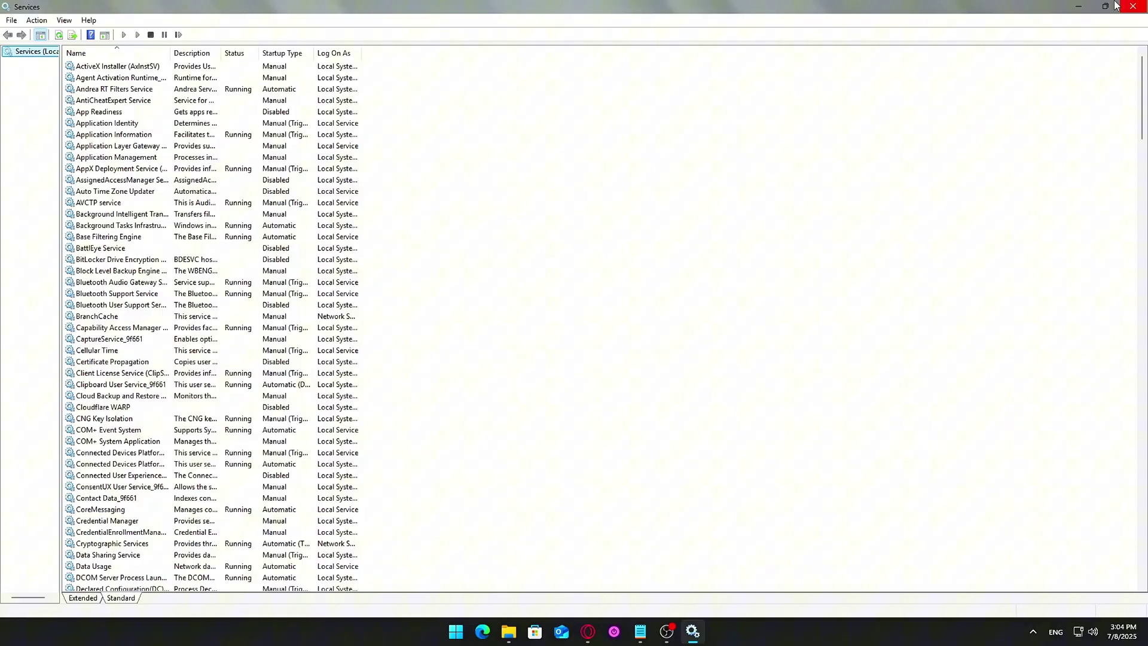
{"action": "left_click", "coordinate": [1107, 7]}
{"action": "left_click_drag", "start_coordinate": [528, 118], "coordinate": [320, 118]}
{"action": "left_click", "coordinate": [401, 516]}
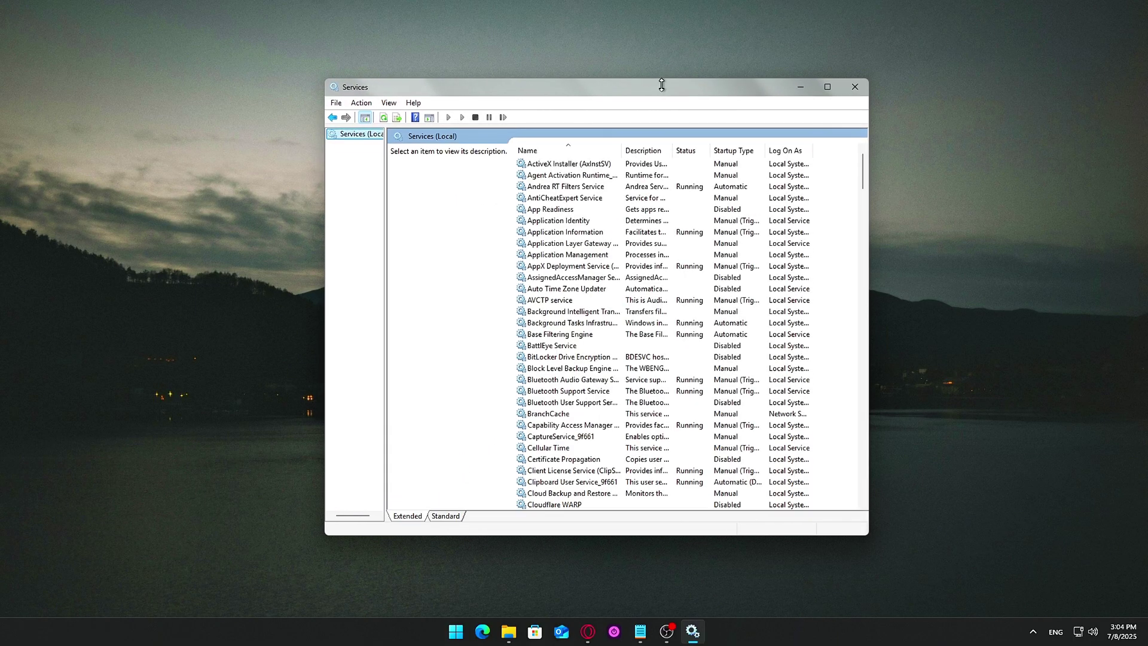
{"action": "left_click_drag", "start_coordinate": [662, 84], "coordinate": [625, 107]}
Move from the top of the list to the services starting with C
{"action": "left_click", "coordinate": [527, 209]}
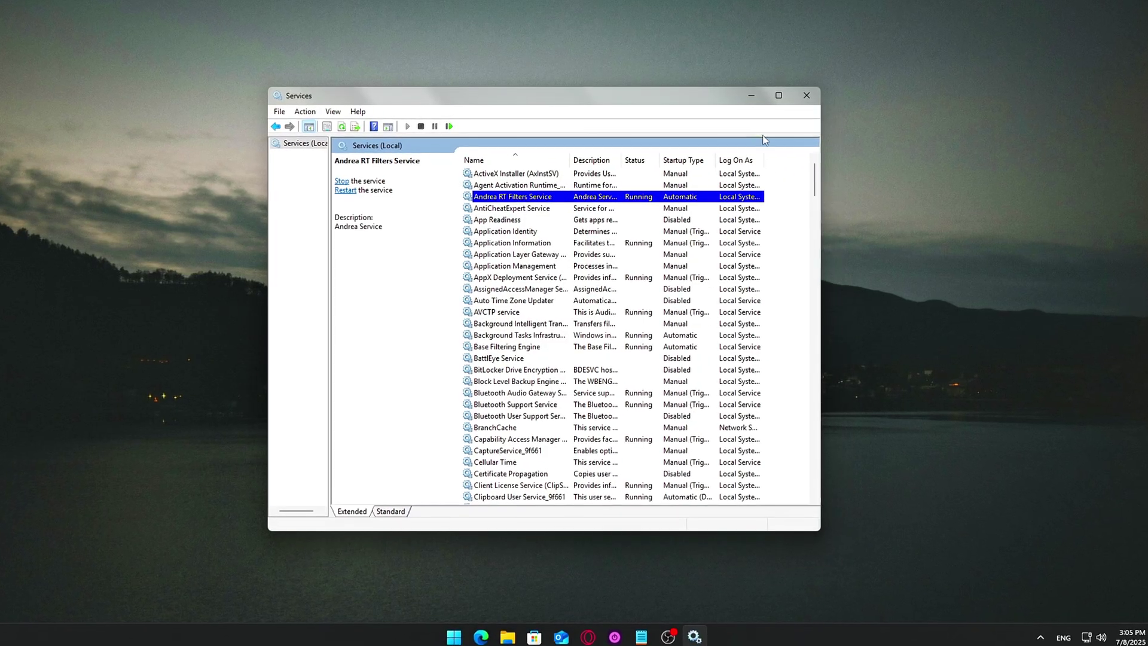
{"action": "left_click_drag", "start_coordinate": [828, 191], "coordinate": [804, 171]}
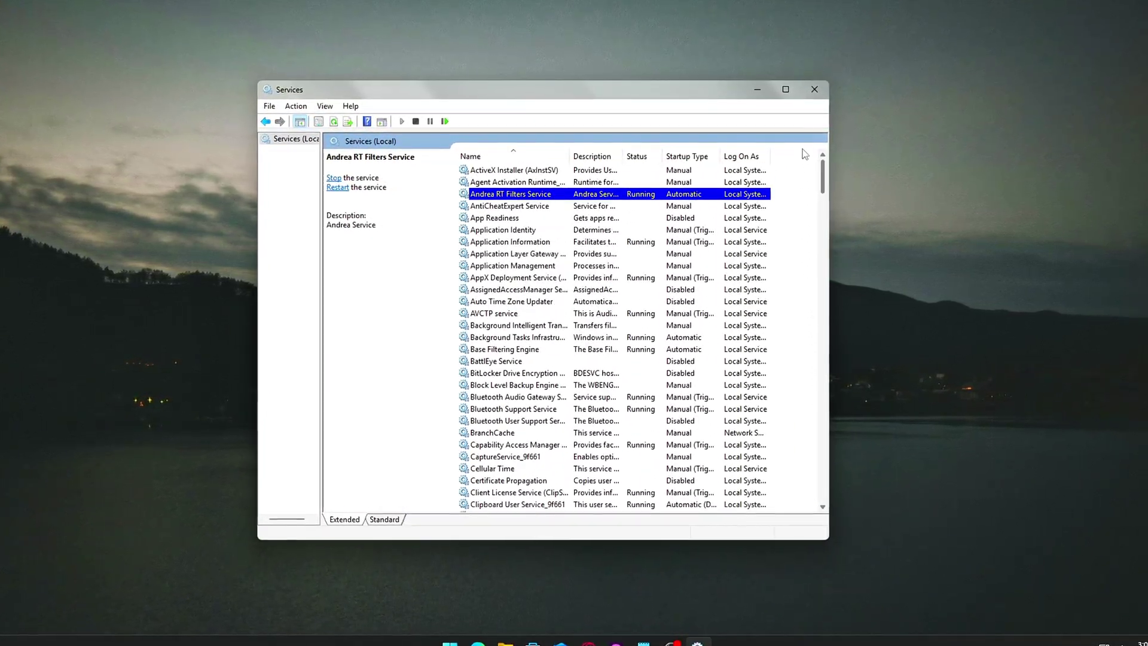
{"action": "left_click", "coordinate": [518, 170]}
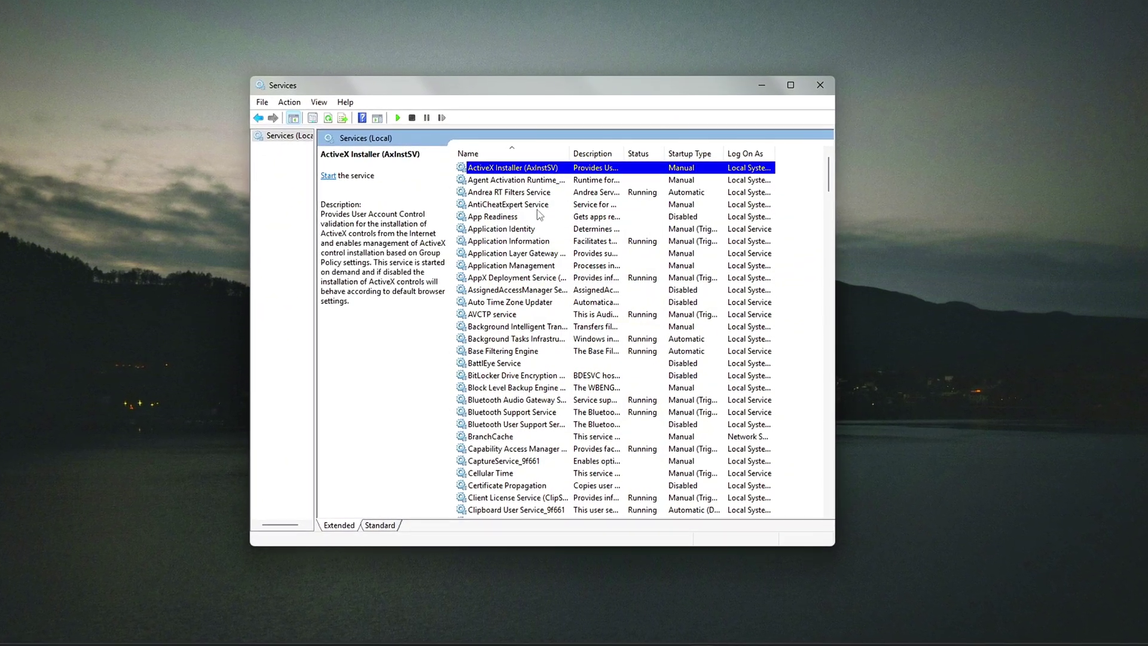
{"action": "key", "text": "c"}
{"action": "key", "text": "c"}
{"action": "key", "text": "c"}
{"action": "key", "text": "c"}
{"action": "key", "text": "c"}
{"action": "key", "text": "c"}
{"action": "key", "text": "c"}
{"action": "key", "text": "c"}
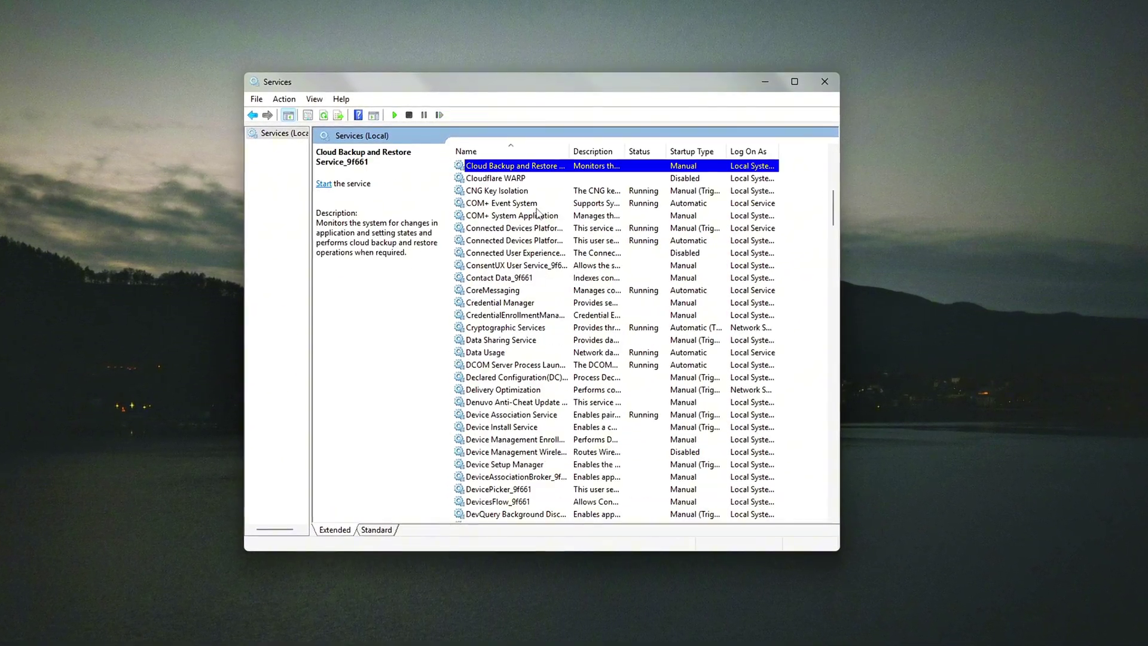
{"action": "key", "text": "c"}
{"action": "key", "text": "c"}
{"action": "key", "text": "c"}
{"action": "key", "text": "c"}
{"action": "key", "text": "c"}
{"action": "key", "text": "c"}
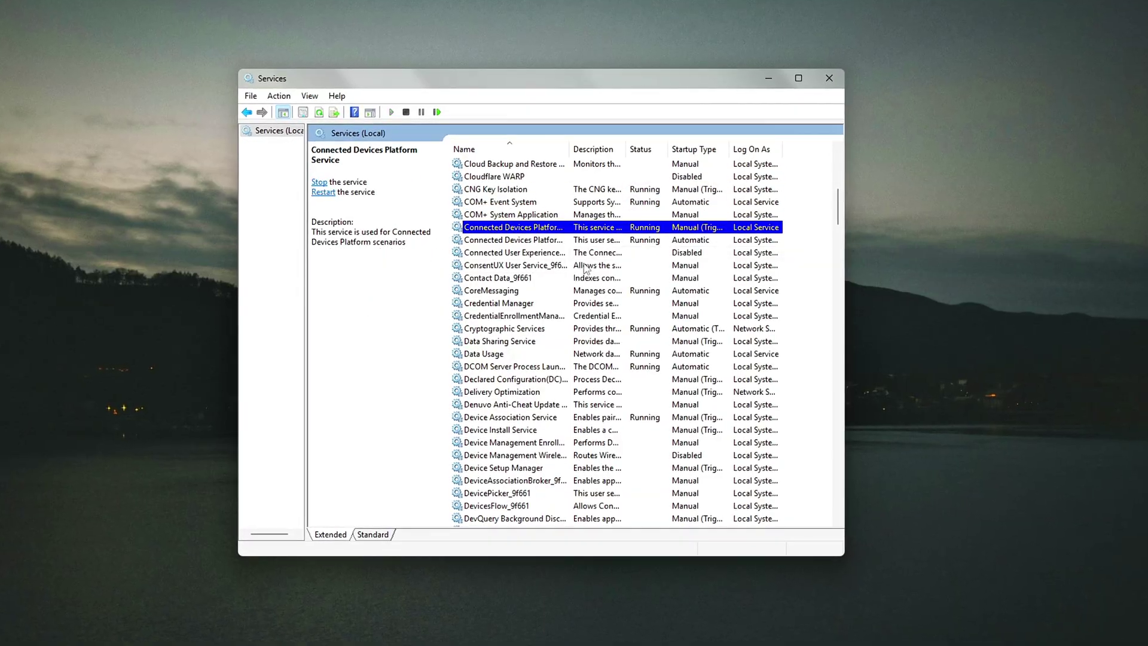
Set Connected User Experiences and Telemetry's startup type to Disabled again
{"action": "right_click", "coordinate": [534, 256]}
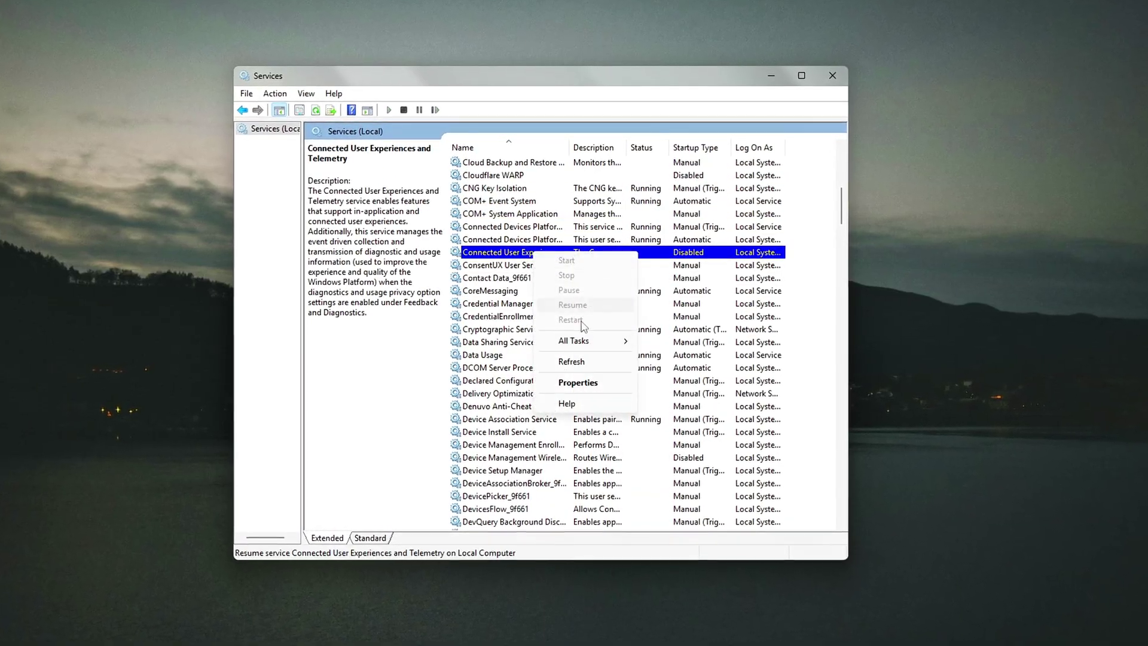
{"action": "left_click", "coordinate": [565, 378]}
{"action": "left_click_drag", "start_coordinate": [547, 160], "coordinate": [725, 165]}
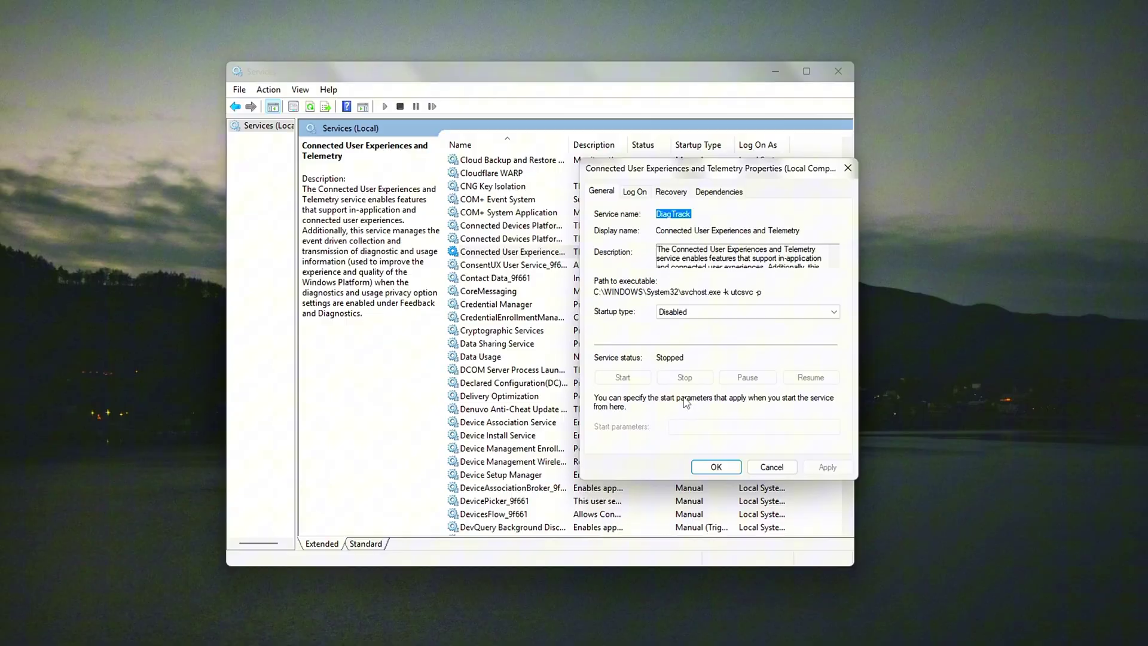
{"action": "left_click", "coordinate": [725, 354]}
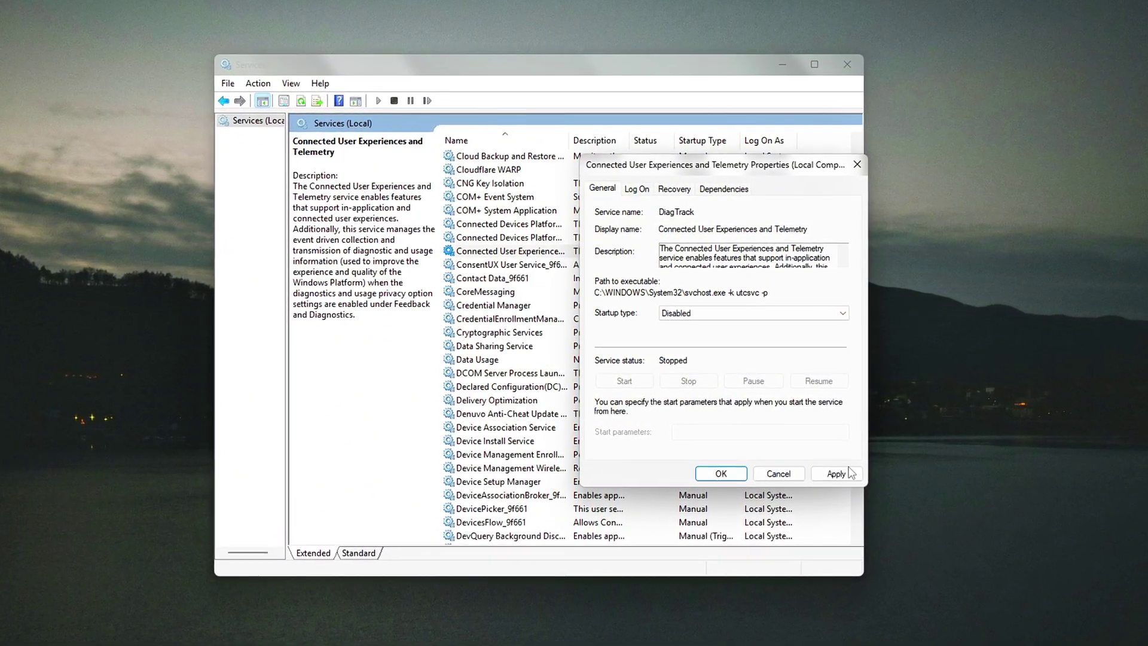
{"action": "left_click", "coordinate": [502, 264]}
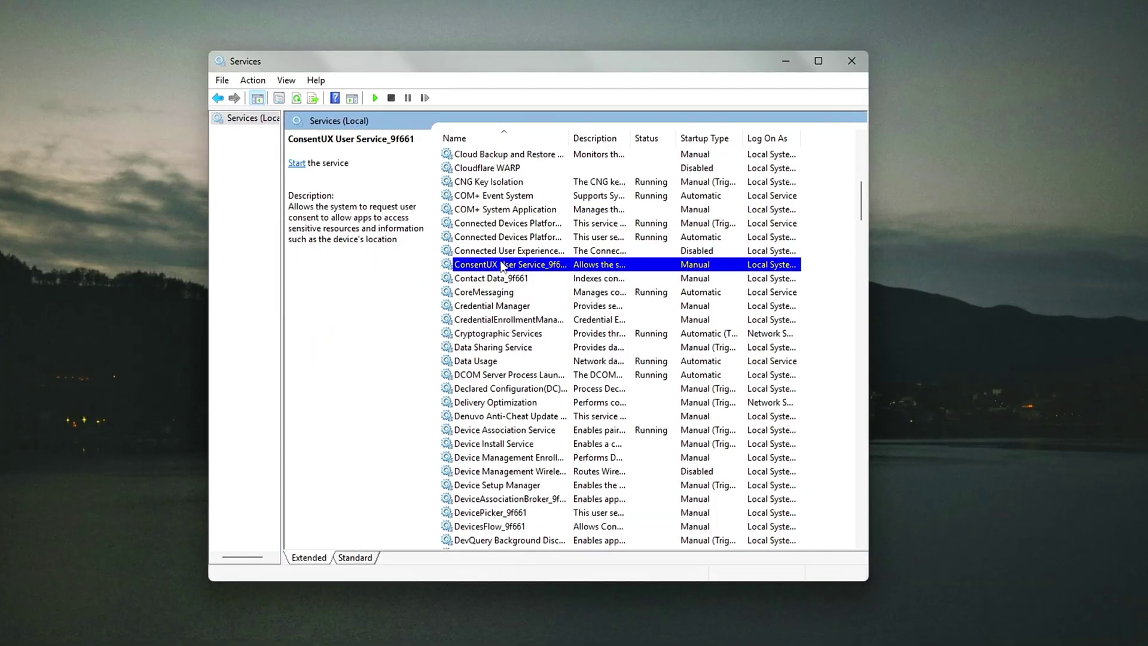
Move through the F and S services and select SysMain
{"action": "key", "text": "f"}
{"action": "key", "text": "Down"}
{"action": "key", "text": "Down"}
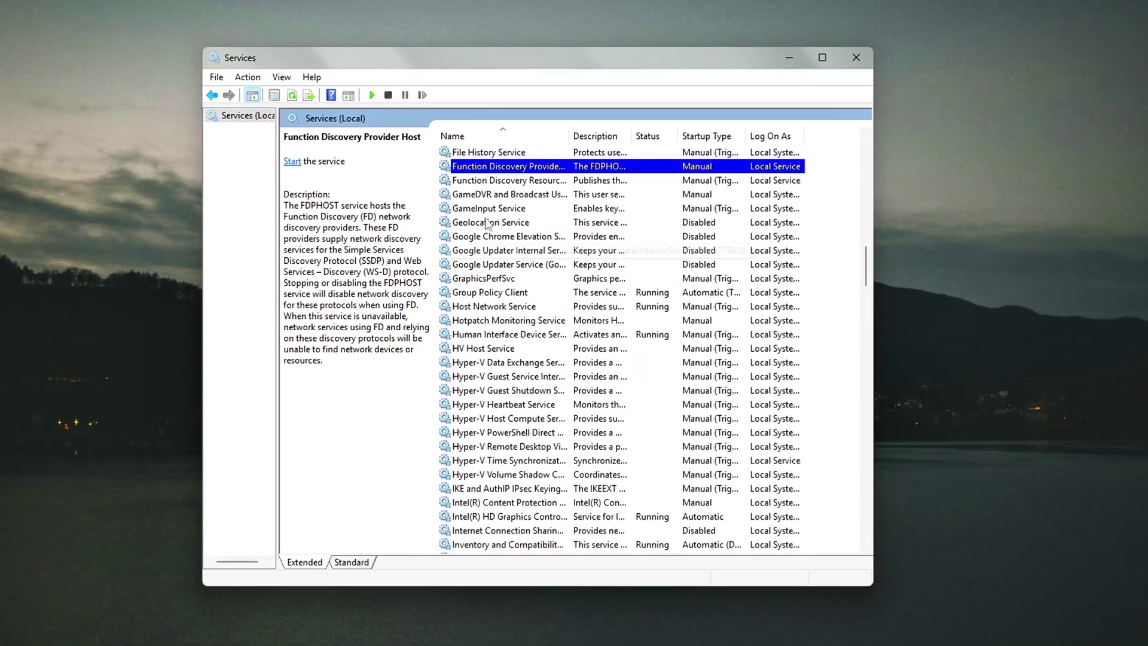
{"action": "left_click", "coordinate": [516, 264]}
{"action": "scroll", "coordinate": [518, 261], "scroll_direction": "up", "scroll_amount": 4}
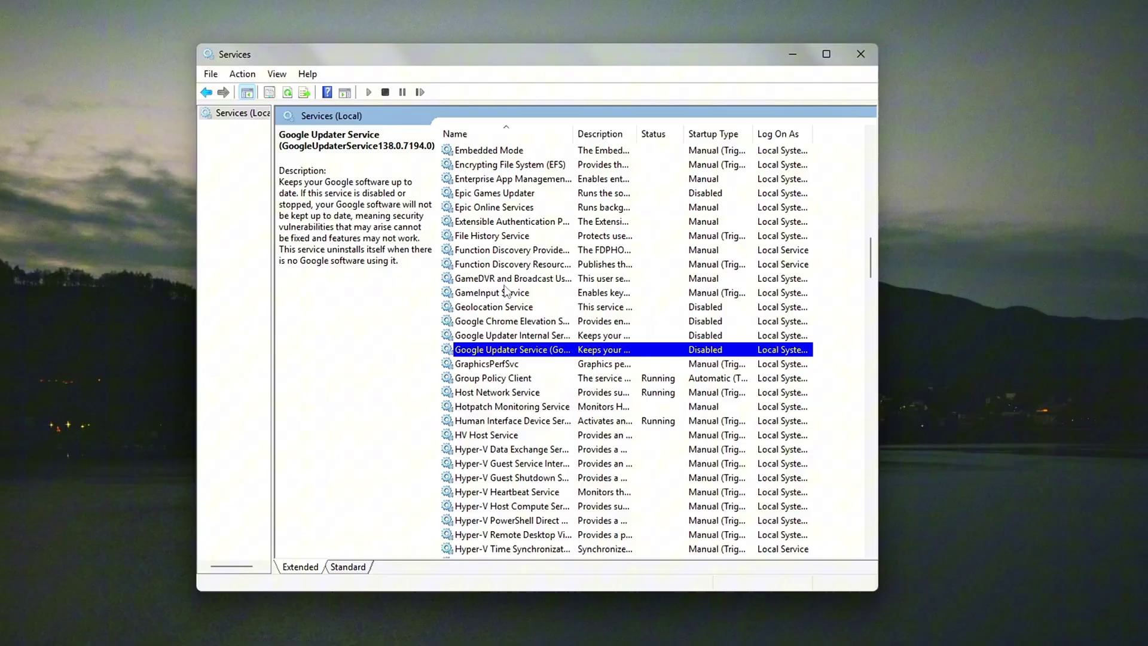
{"action": "key", "text": "s"}
{"action": "key", "text": "Down"}
{"action": "key", "text": "Down"}
{"action": "key", "text": "Down"}
{"action": "key", "text": "Down"}
{"action": "key", "text": "Down"}
{"action": "key", "text": "Down"}
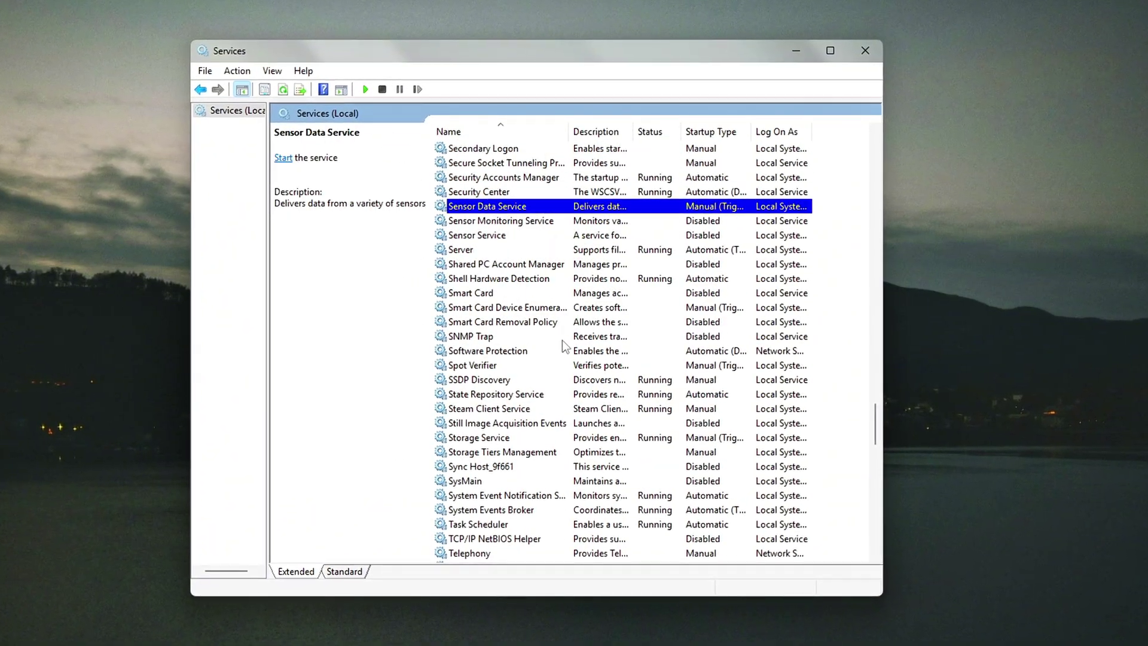
{"action": "left_click", "coordinate": [553, 280]}
{"action": "left_click", "coordinate": [527, 452]}
{"action": "left_click", "coordinate": [526, 482]}
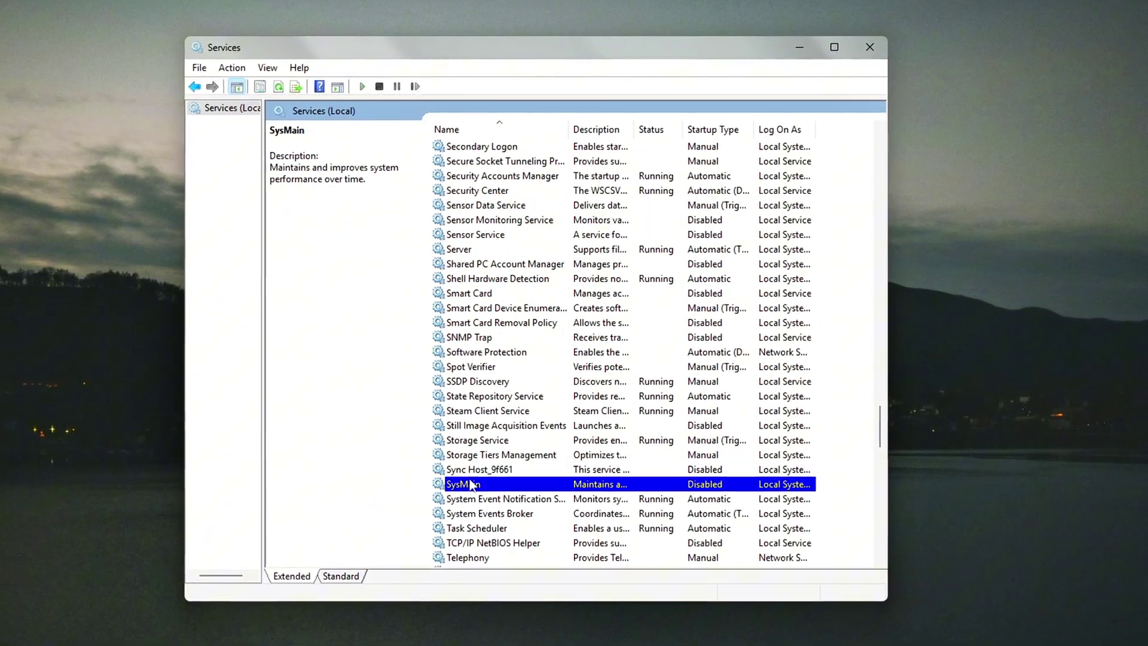
{"action": "scroll", "coordinate": [527, 420], "scroll_direction": "down", "scroll_amount": 3}
{"action": "scroll", "coordinate": [527, 422], "scroll_direction": "down", "scroll_amount": 4}
Check SysMain's actions without changing anything, then return up the list
{"action": "right_click", "coordinate": [509, 179]}
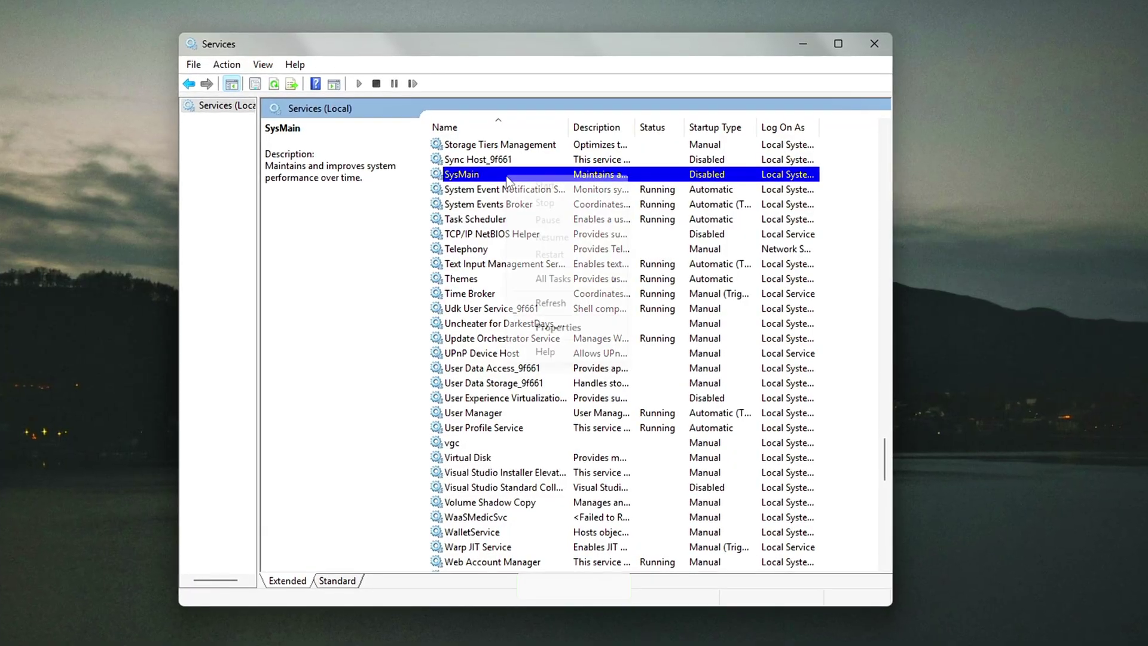
{"action": "left_click", "coordinate": [479, 353]}
{"action": "scroll", "coordinate": [546, 386], "scroll_direction": "down", "scroll_amount": 10}
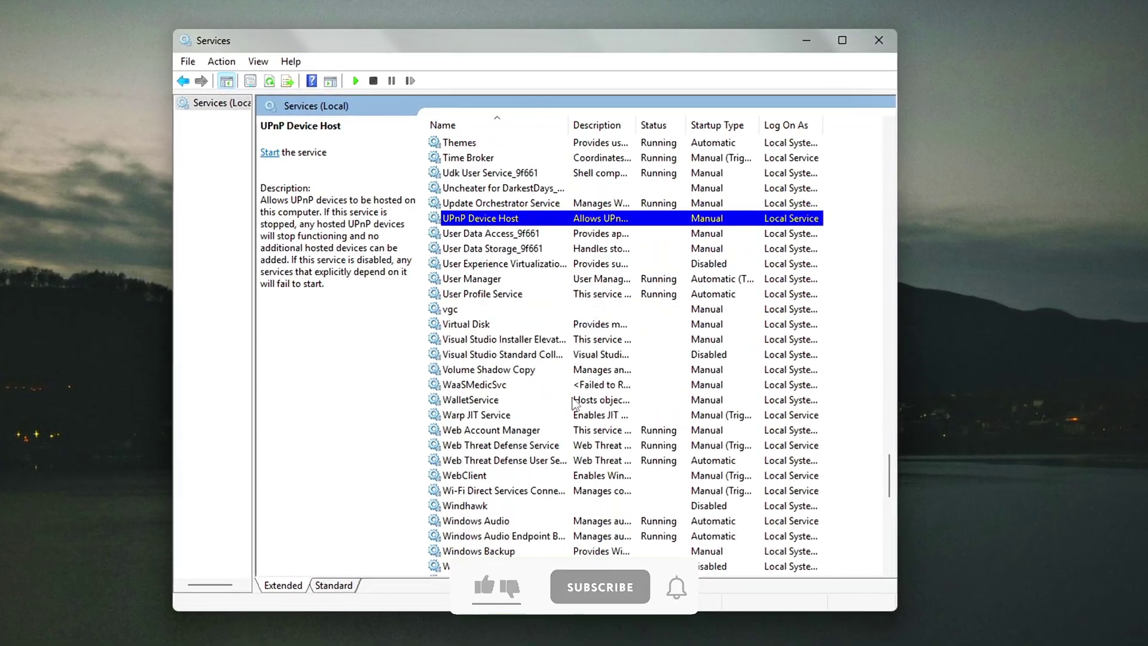
{"action": "scroll", "coordinate": [546, 386], "scroll_direction": "down", "scroll_amount": 8}
{"action": "scroll", "coordinate": [598, 406], "scroll_direction": "up", "scroll_amount": 10}
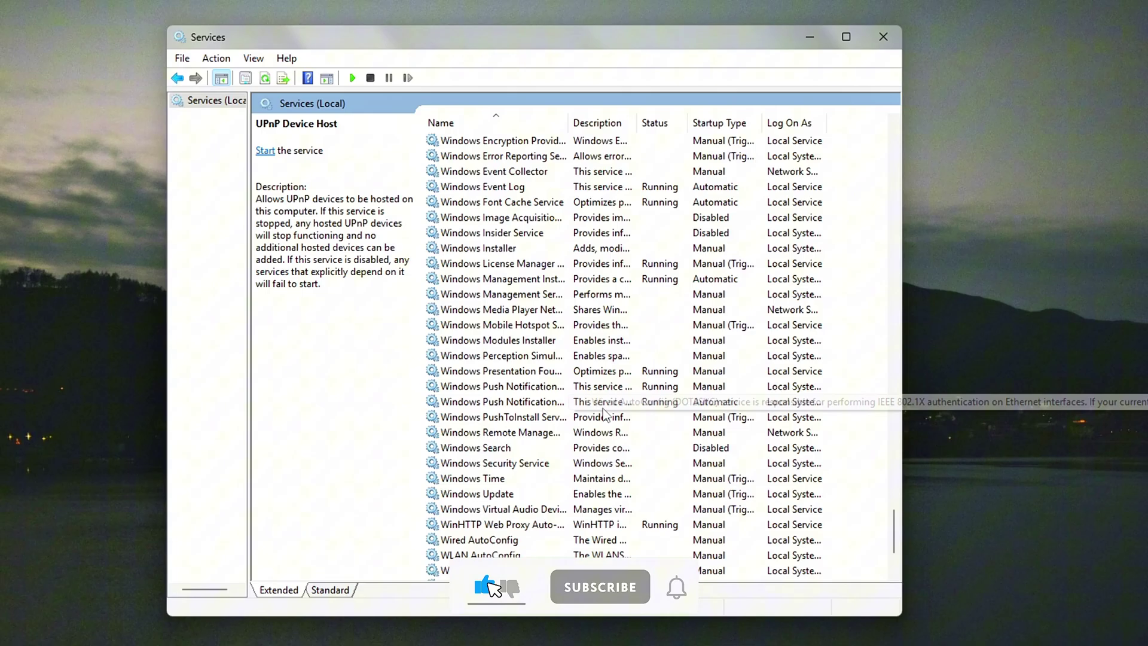
{"action": "scroll", "coordinate": [604, 413], "scroll_direction": "up", "scroll_amount": 20}
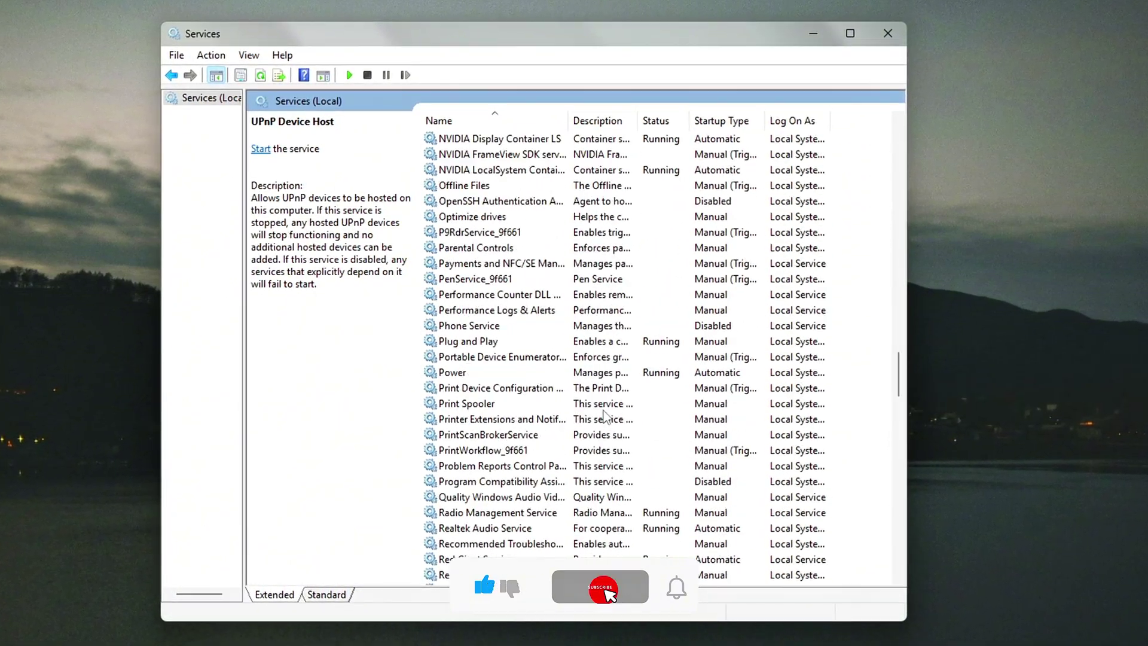
{"action": "scroll", "coordinate": [604, 413], "scroll_direction": "up", "scroll_amount": 20}
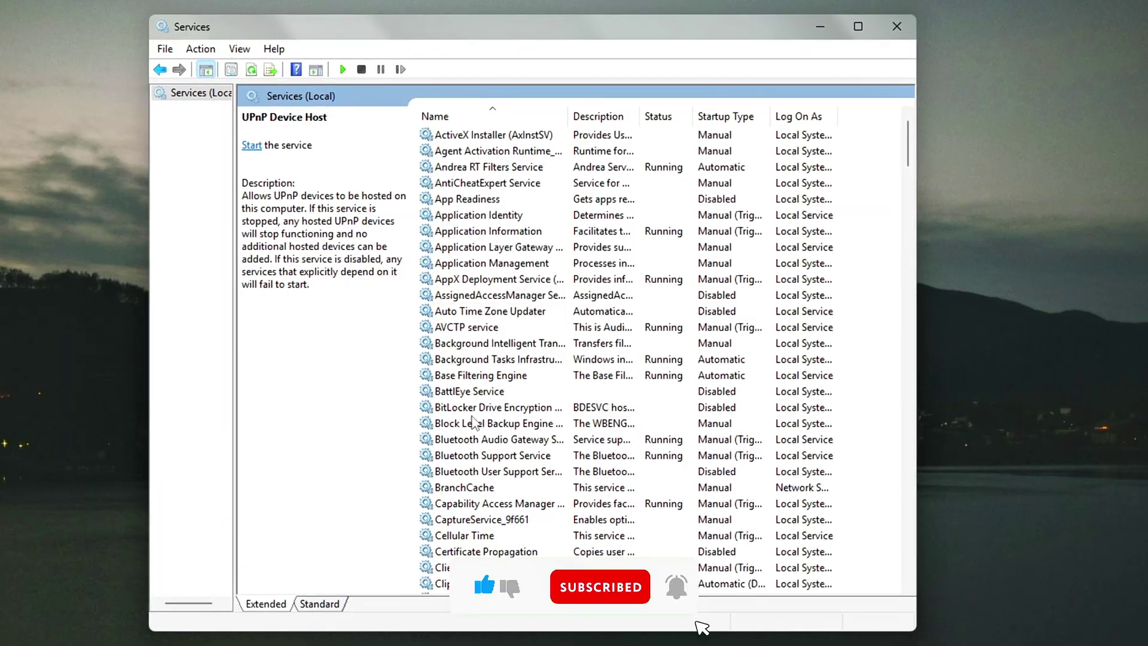
Set BitLocker Drive Encryption Service's startup type to Disabled and save it
{"action": "left_click", "coordinate": [473, 409]}
{"action": "double_click", "coordinate": [473, 412]}
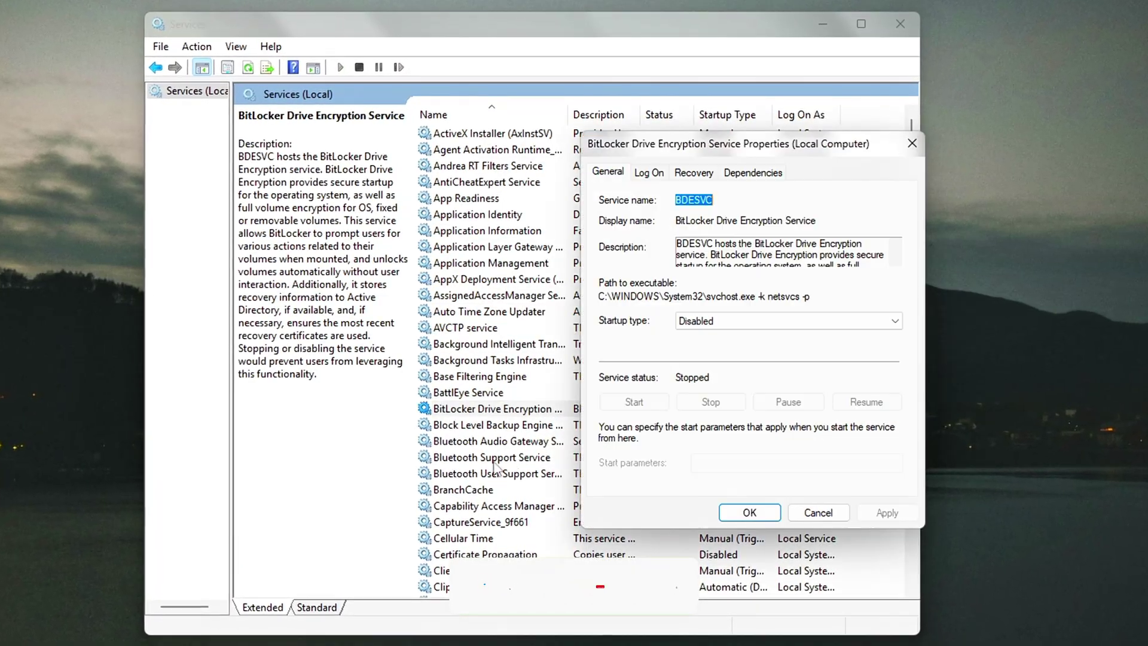
{"action": "left_click", "coordinate": [736, 330]}
{"action": "left_click", "coordinate": [735, 370]}
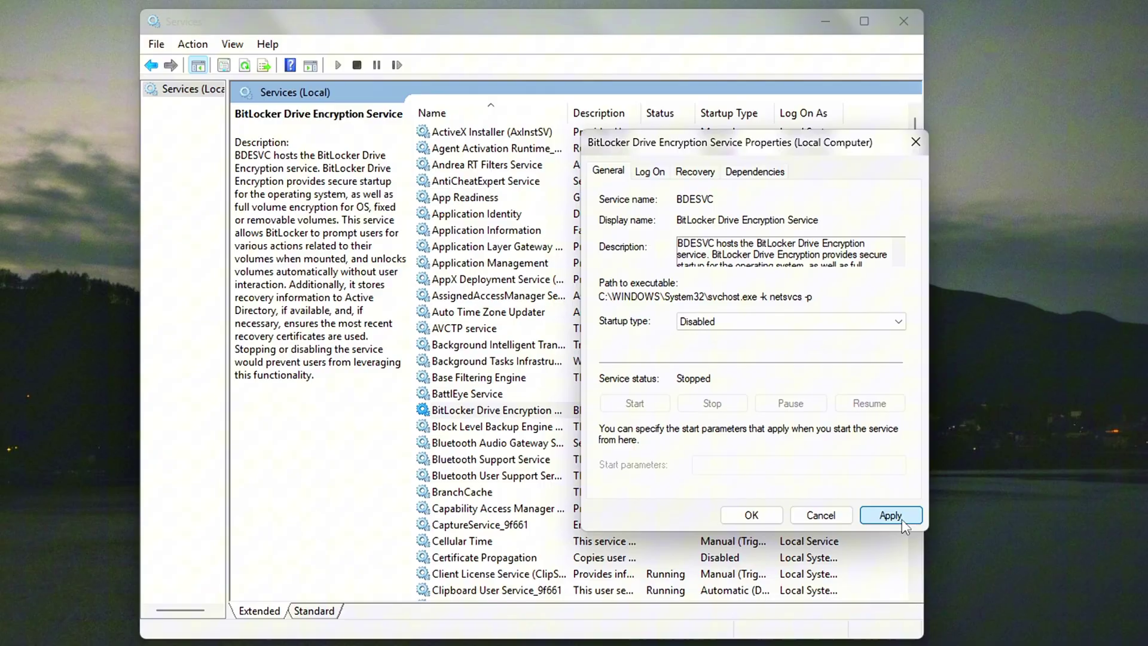
{"action": "left_click", "coordinate": [778, 516]}
{"action": "scroll", "coordinate": [568, 377], "scroll_direction": "down", "scroll_amount": 2}
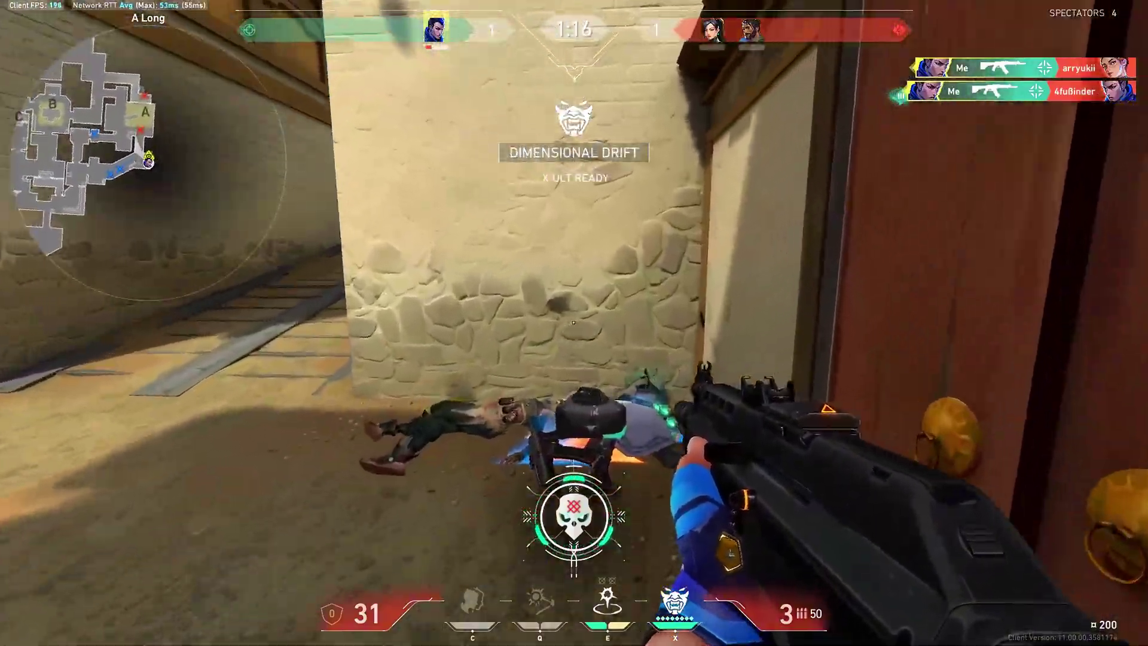
Pick up the dropped spike, activate Dimensional Drift and send the Gatecrash tether forward
{"action": "key", "text": "3"}
{"action": "key", "text": "4"}
{"action": "key", "text": "x"}
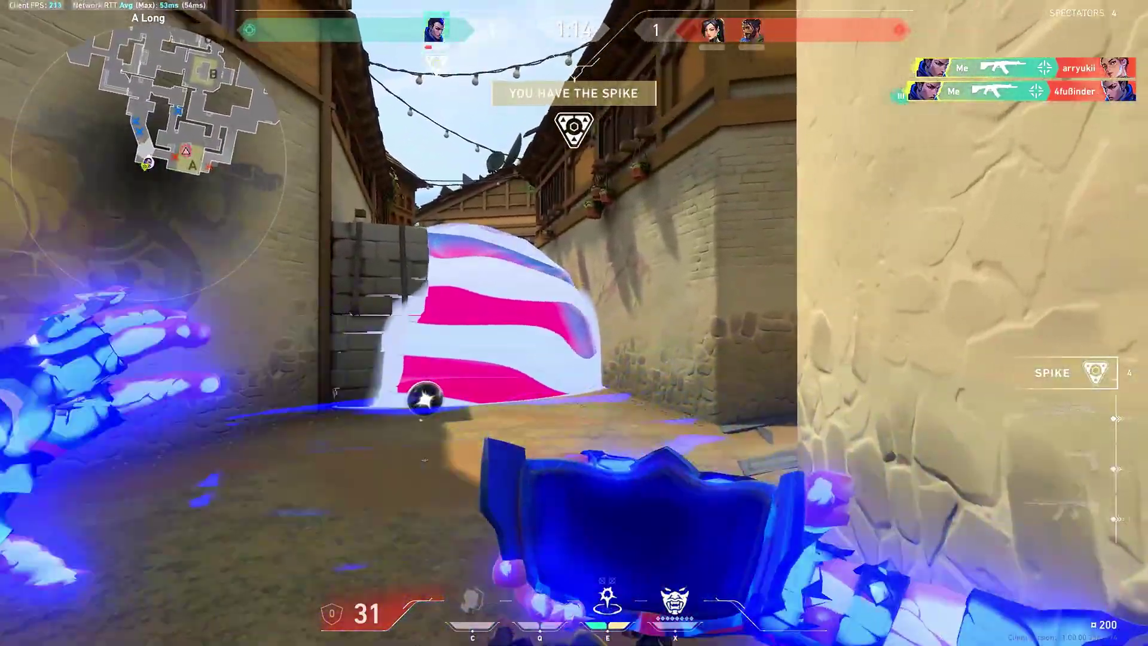
{"action": "key", "text": "e"}
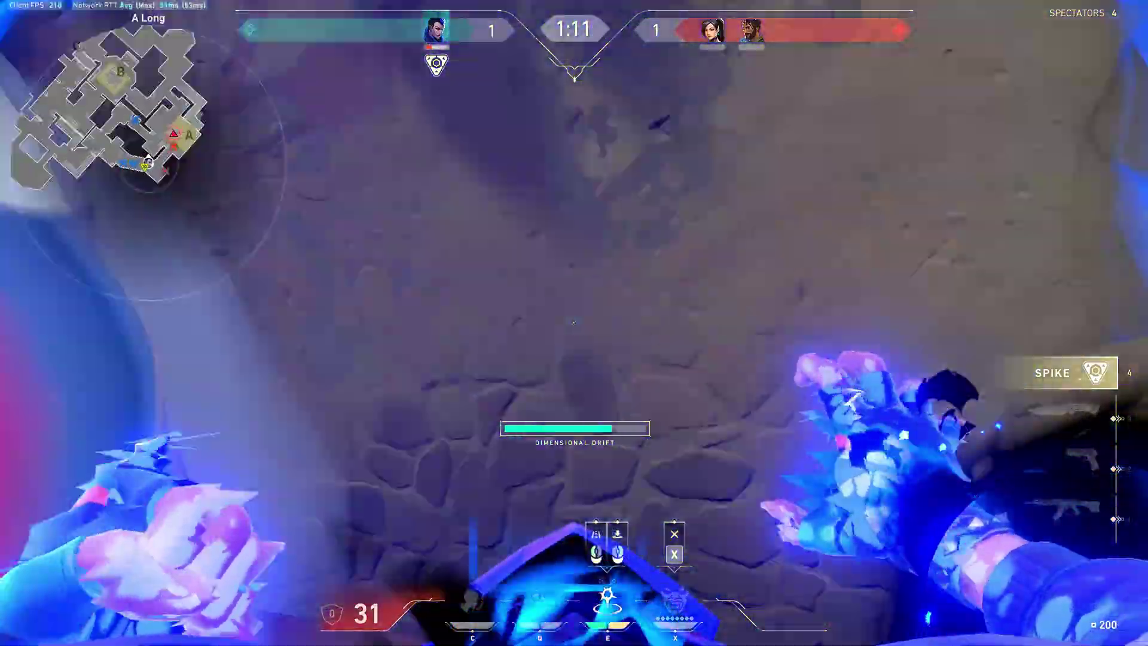
{"action": "left_click", "coordinate": [574, 323]}
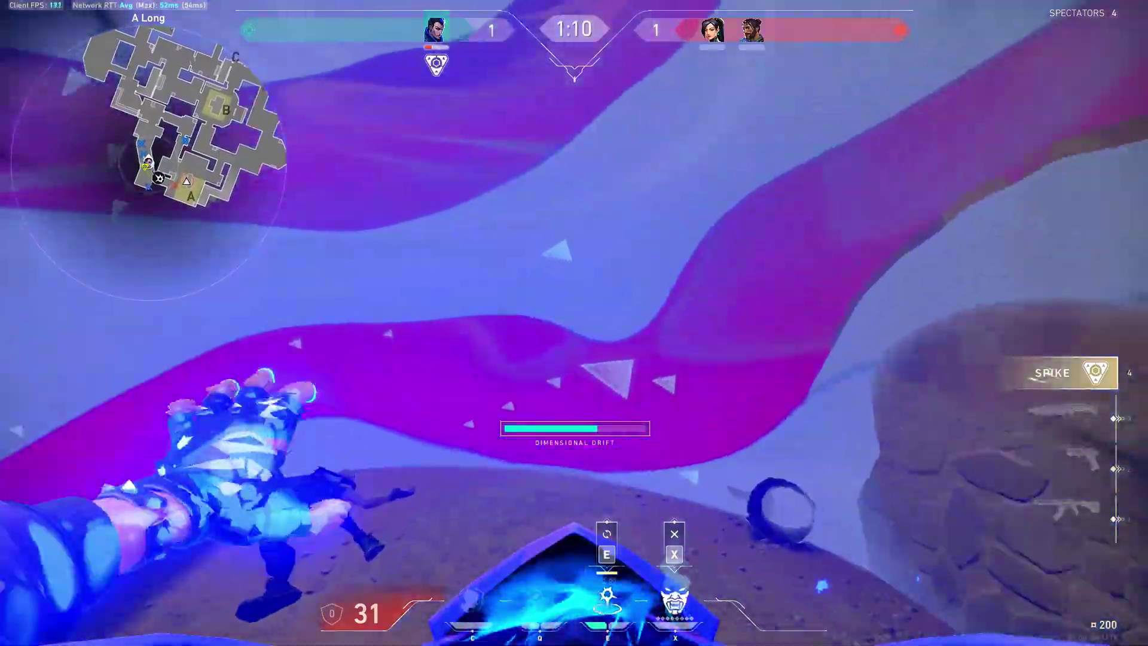
Advance through the doorway toward Mid Window and sprint to the site
{"action": "key", "text": "e"}
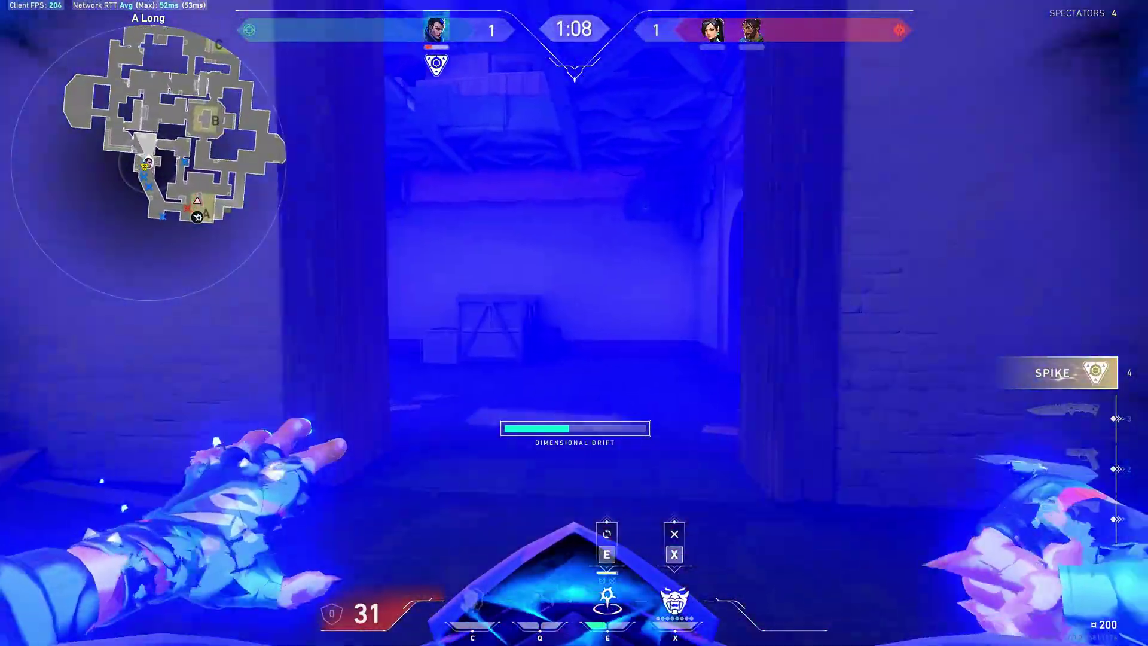
{"action": "key", "text": "w"}
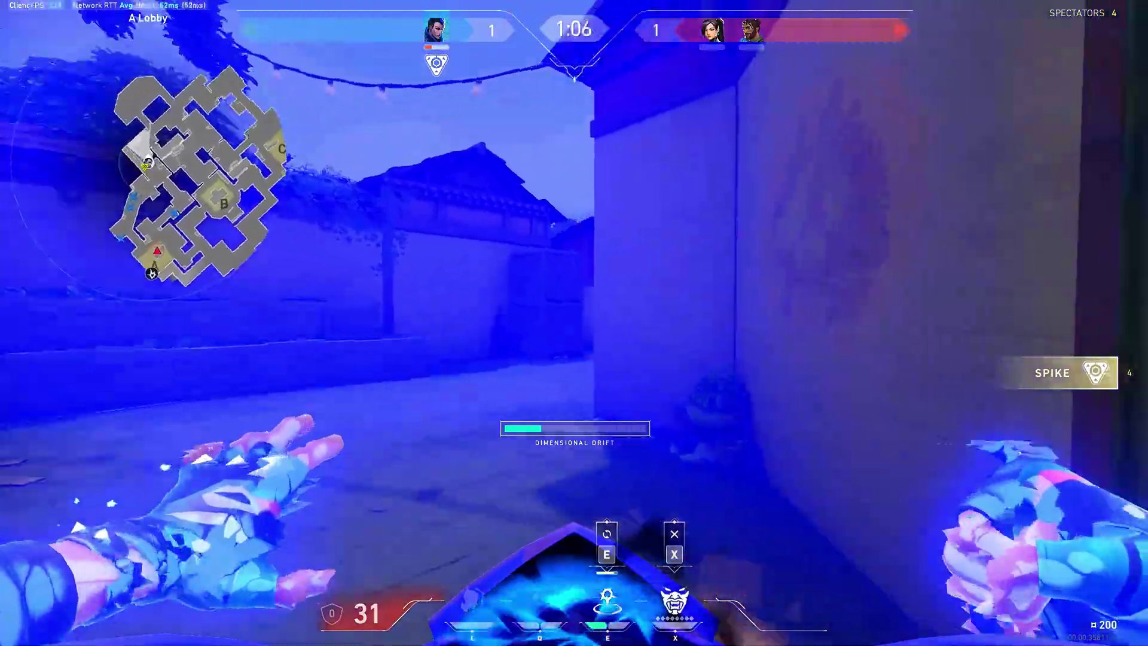
{"action": "key", "text": "w"}
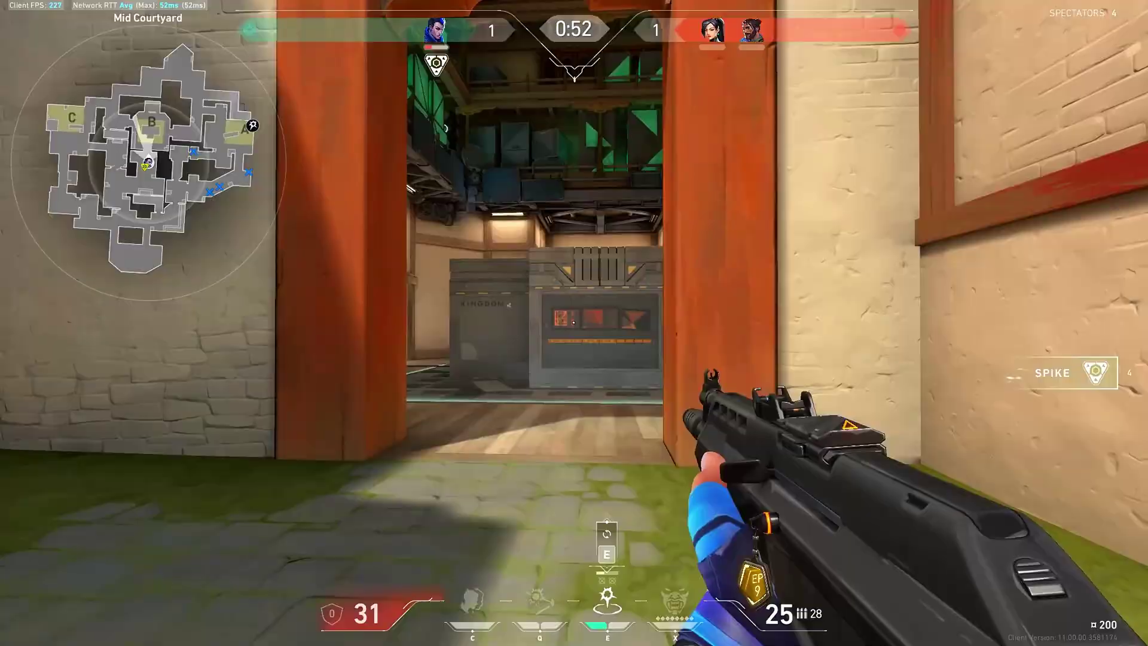
{"action": "key", "text": "e"}
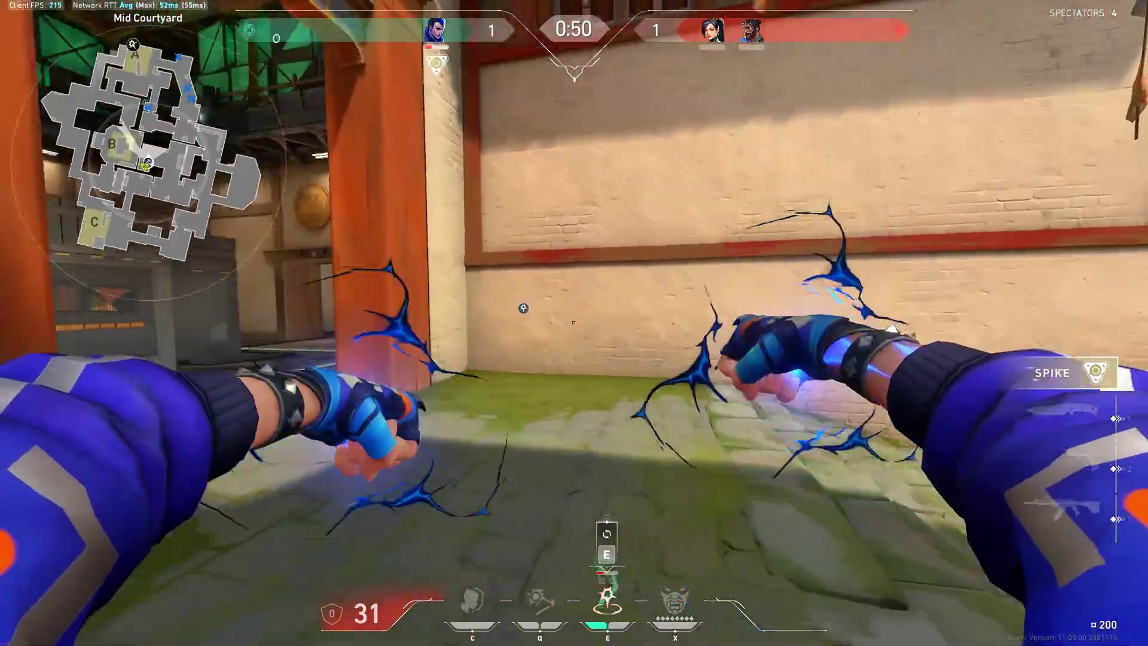
Plant the spike, throw a Relay Bolt onto the site and activate High Gear
{"action": "key", "text": "4"}
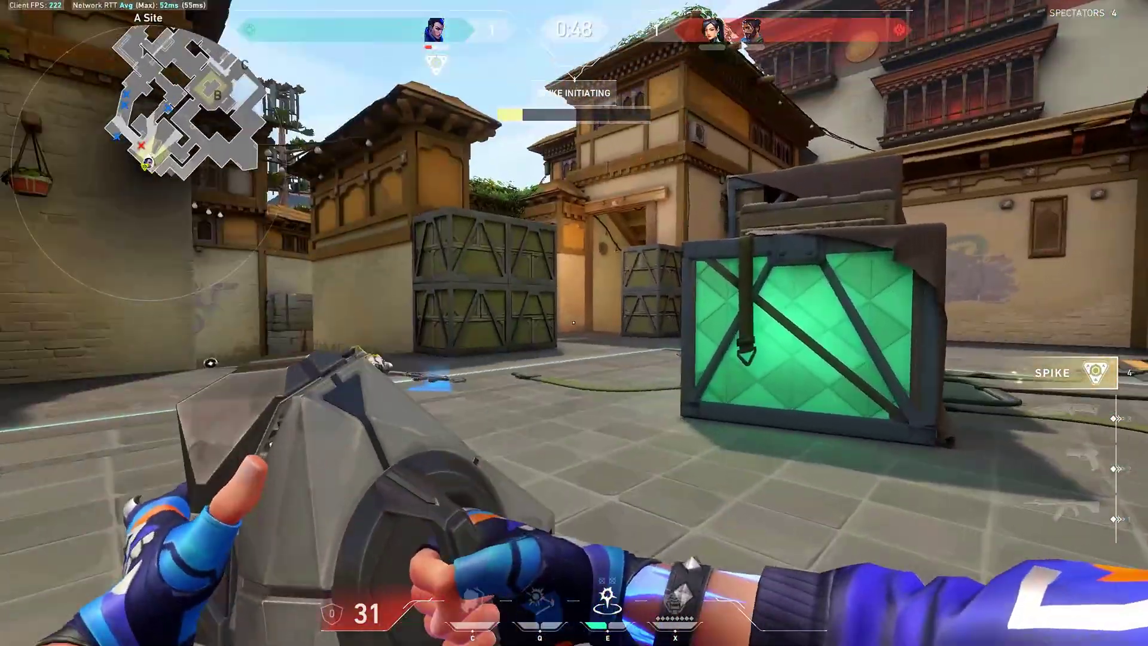
{"action": "key", "text": "4"}
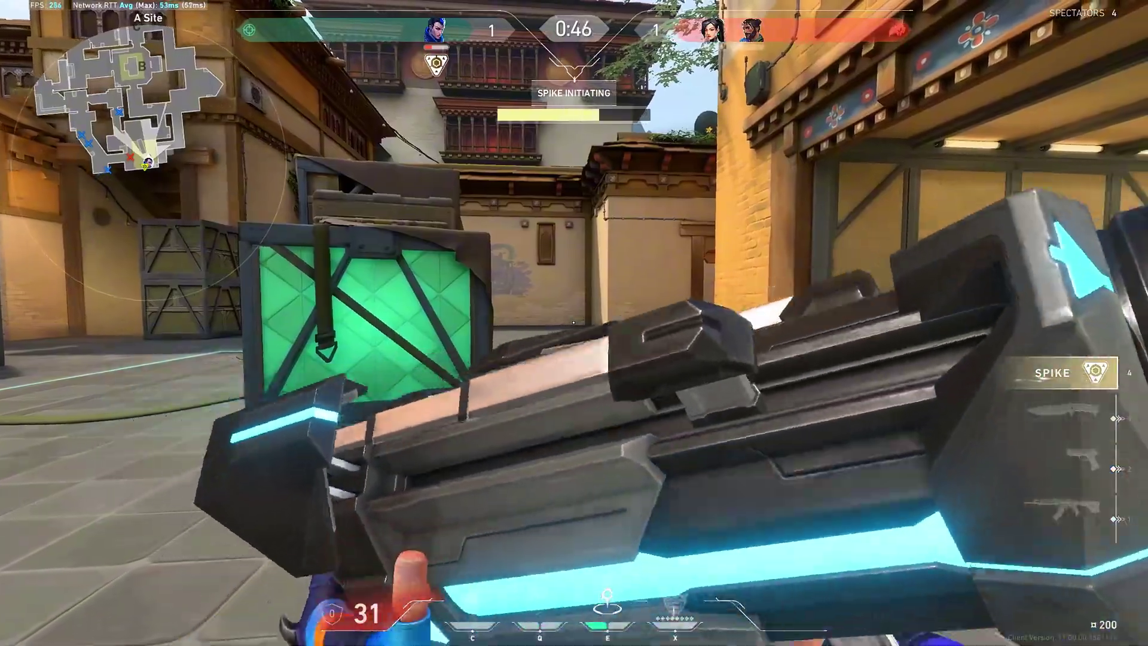
{"action": "key", "text": "q"}
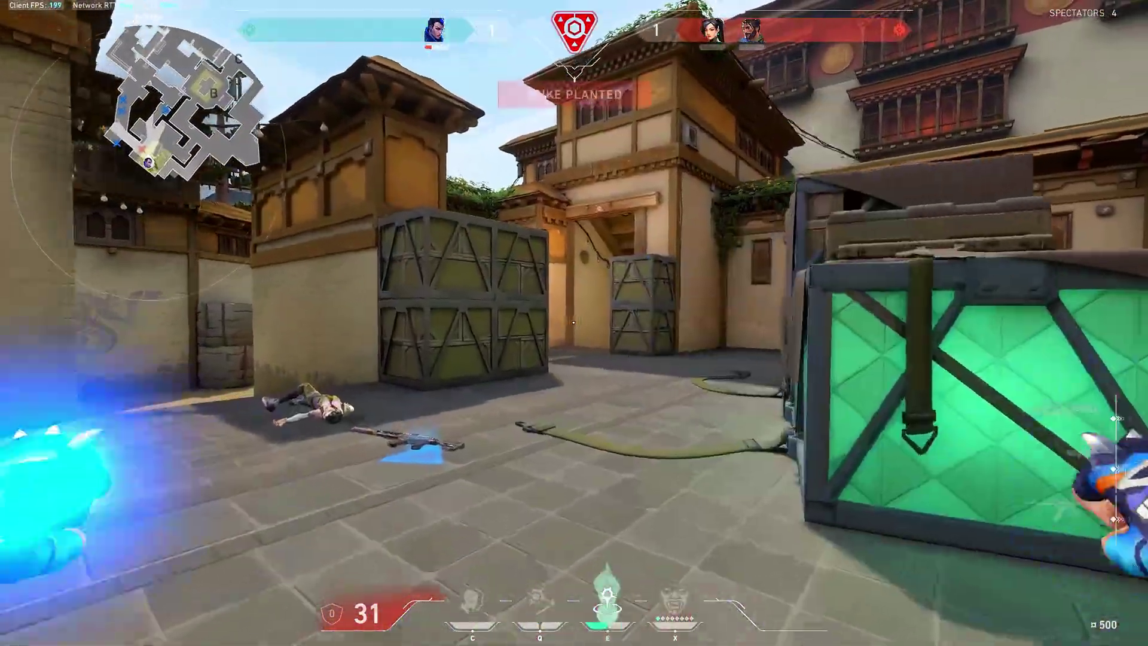
{"action": "left_click", "coordinate": [573, 322]}
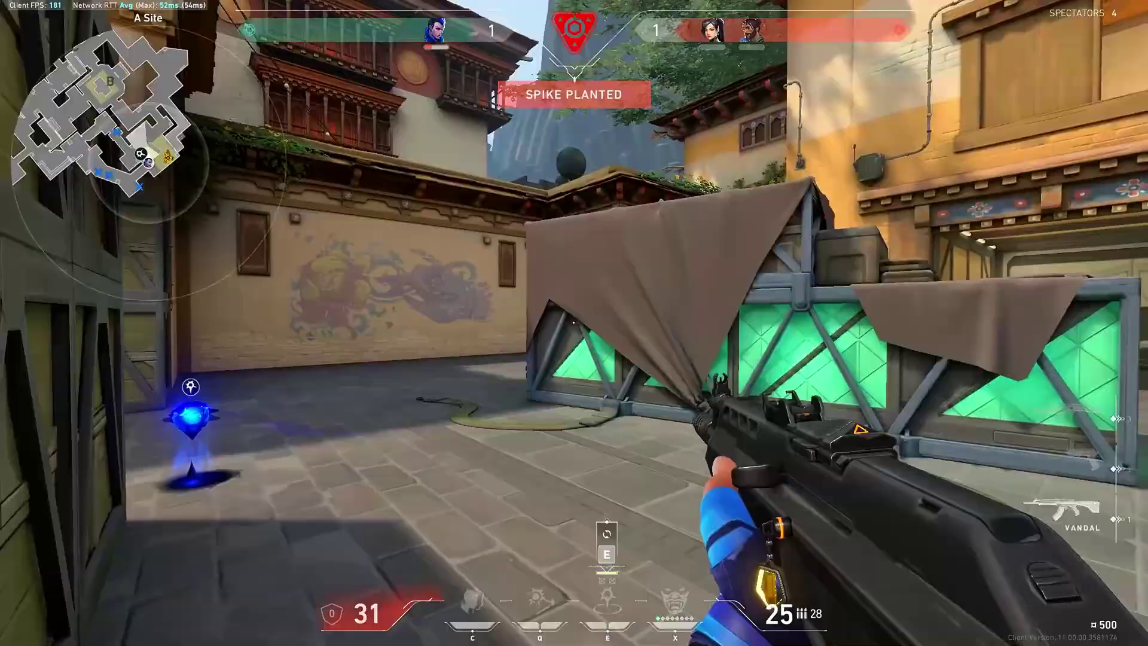
{"action": "key", "text": "e"}
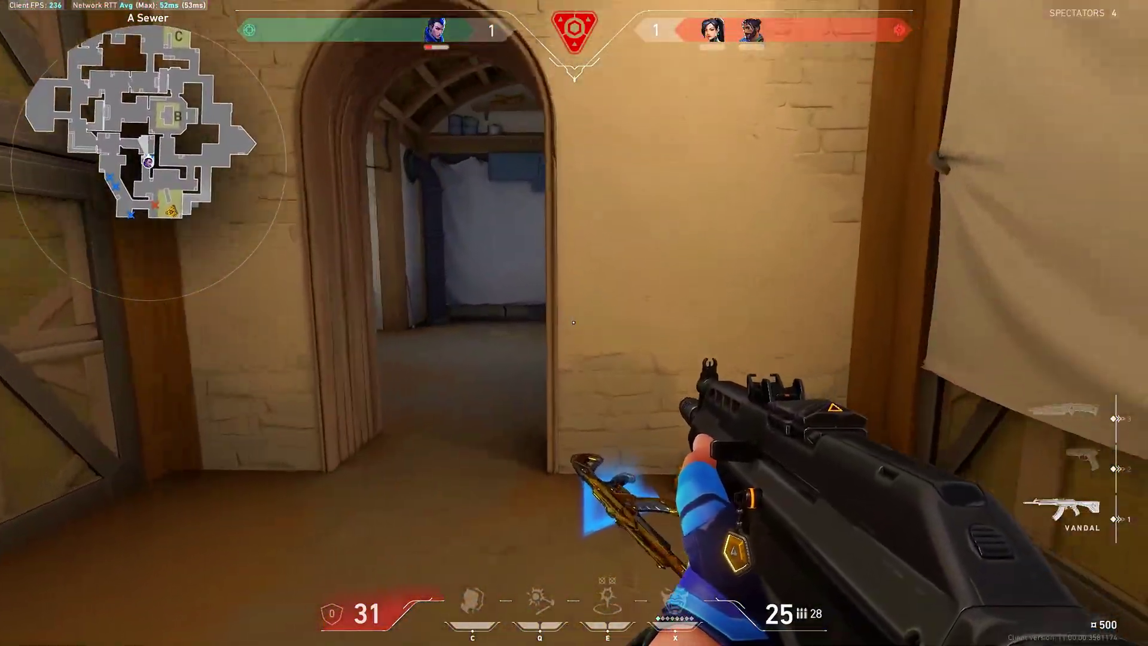
Switch to the gold Phaseguard Vandal and hold A Site around the crates
{"action": "key", "text": "f"}
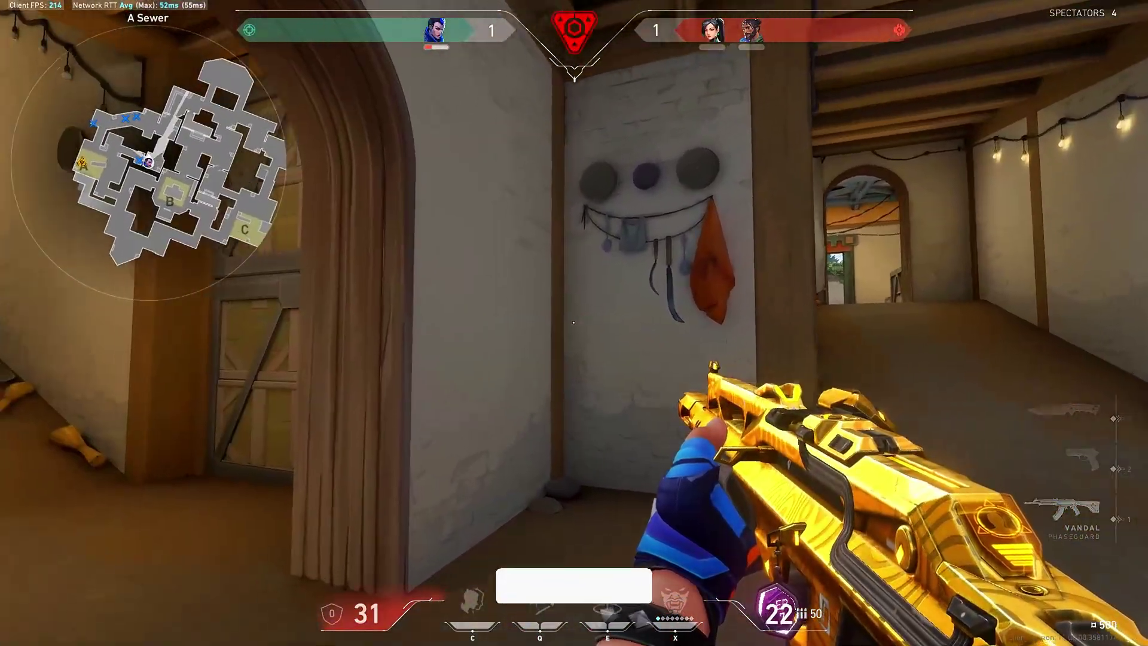
{"action": "key", "text": "1"}
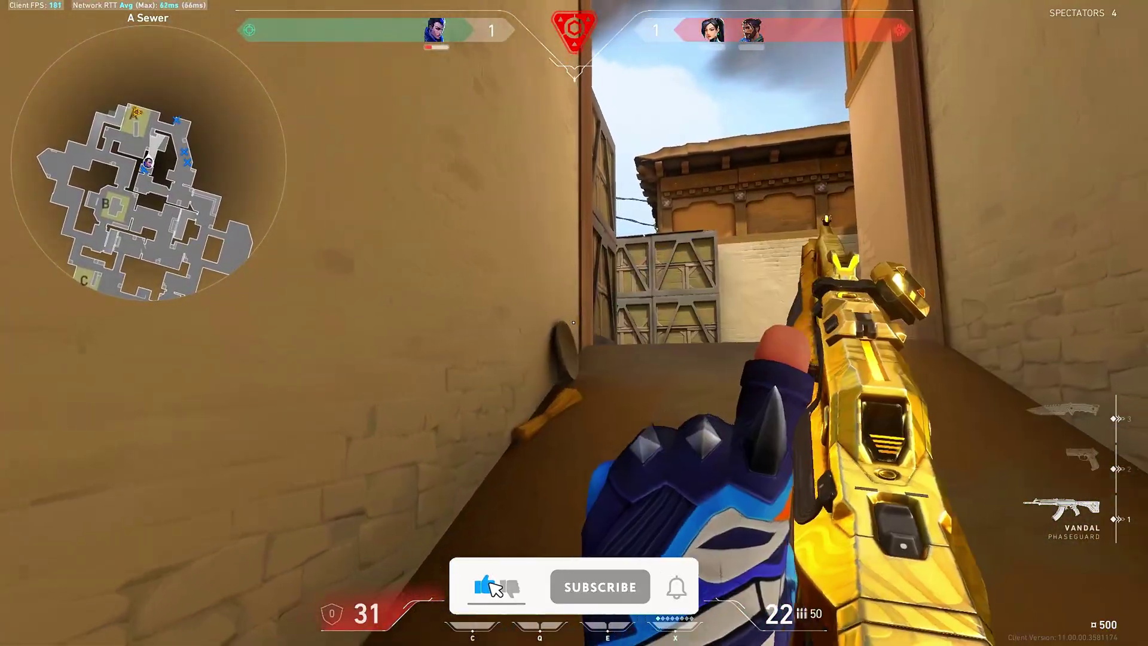
{"action": "key", "text": "w"}
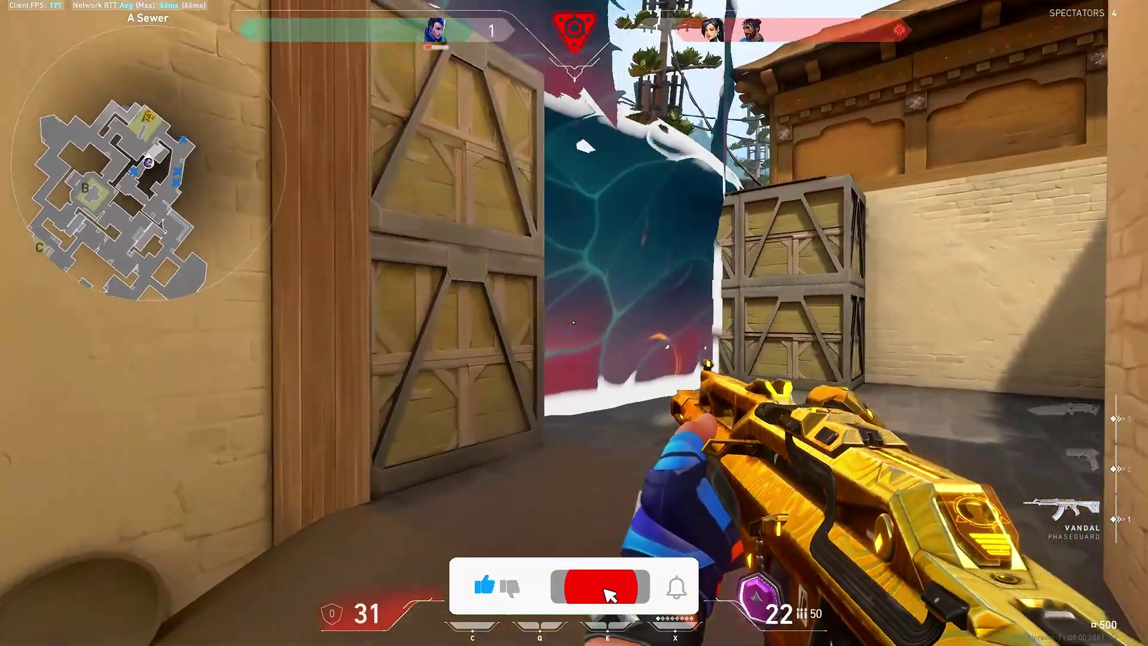
{"action": "key", "text": "w"}
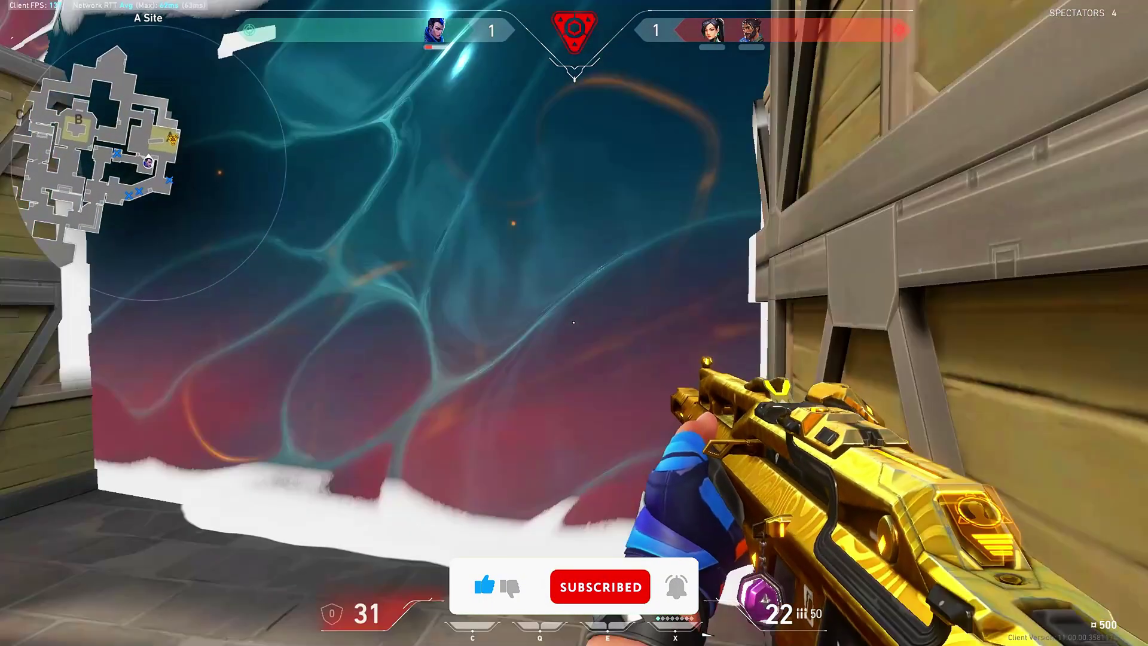
{"action": "key", "text": "1"}
{"action": "key", "text": "s"}
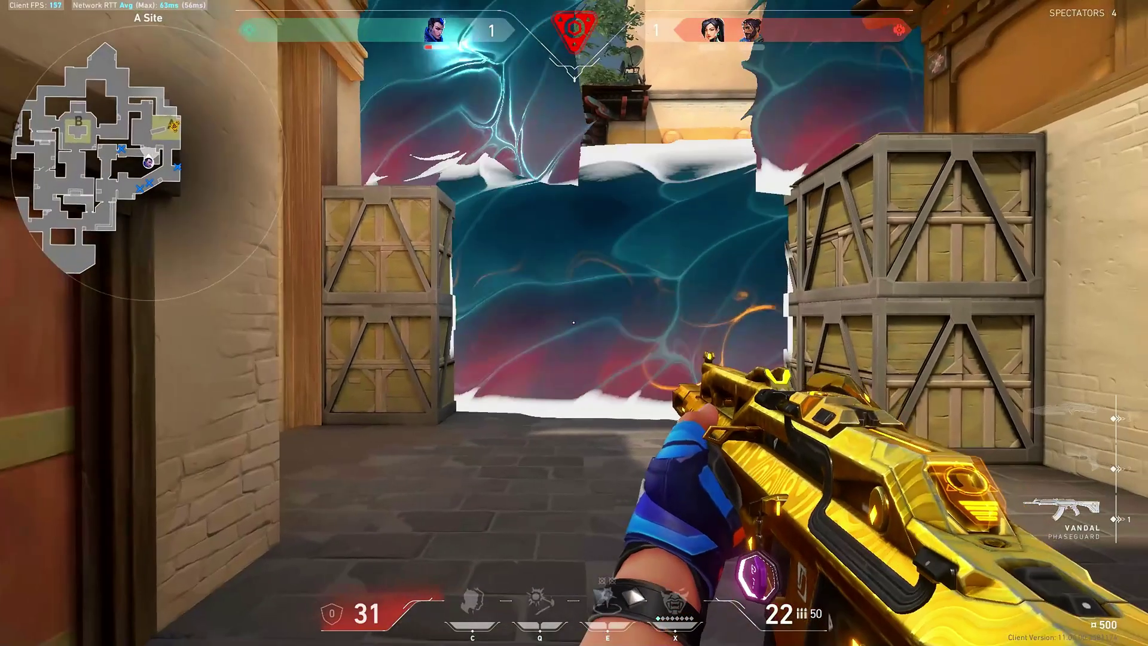
{"action": "key", "text": "y"}
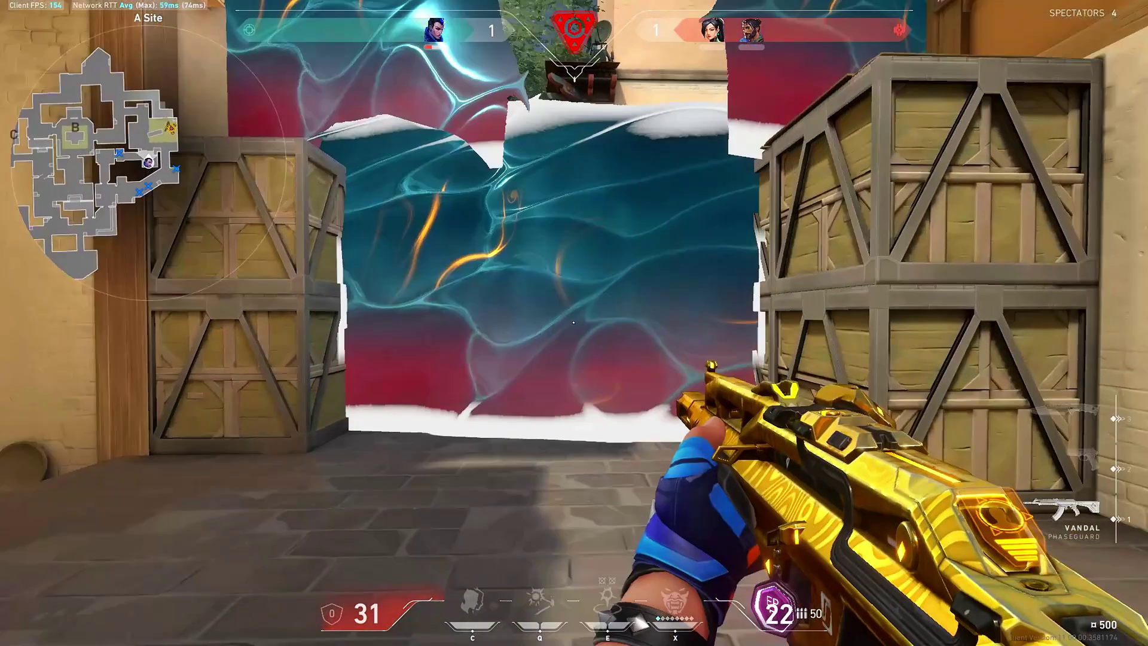
{"action": "key", "text": "w"}
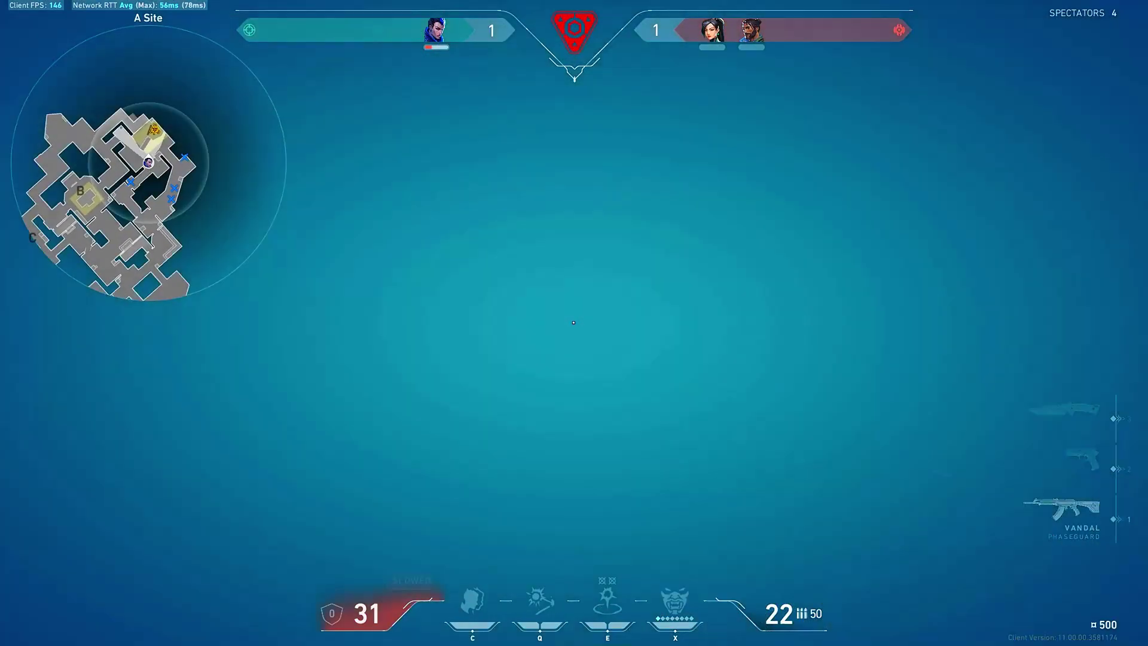